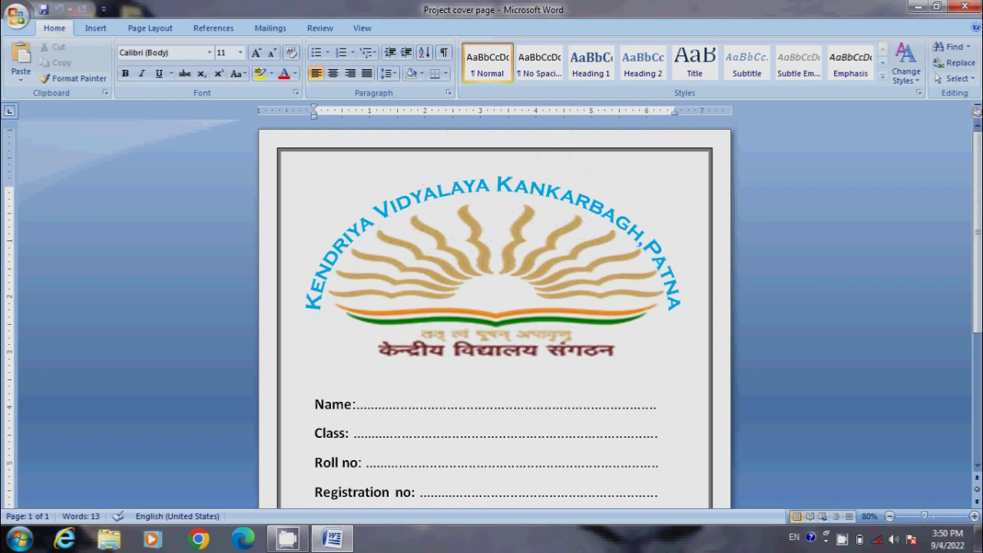
Scroll down and back up through the finished sample cover page to review it
scroll(495, 307, "down", 2)
scroll(495, 307, "down", 2)
scroll(495, 308, "down", 1)
scroll(495, 308, "up", 2)
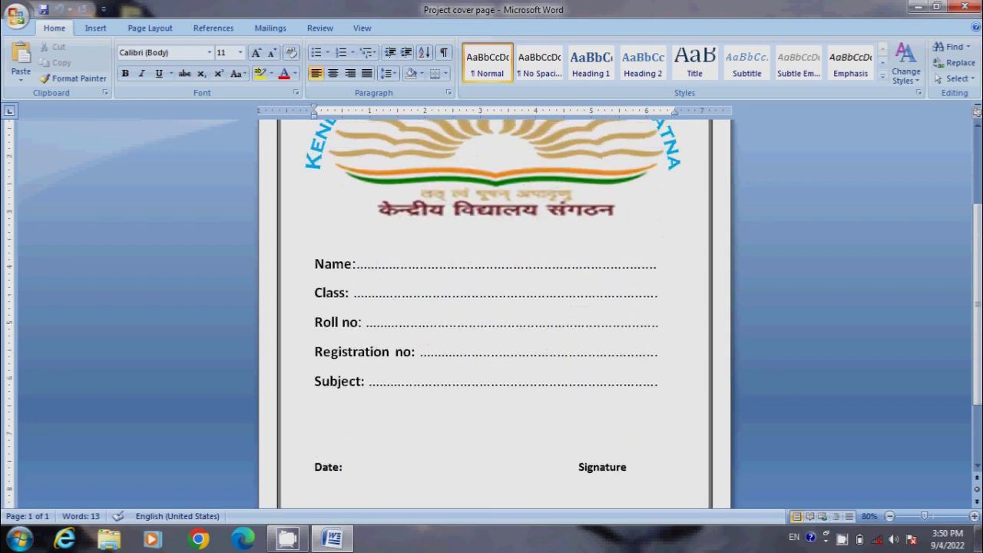
scroll(495, 308, "up", 2)
scroll(496, 307, "up", 1)
scroll(495, 307, "down", 1)
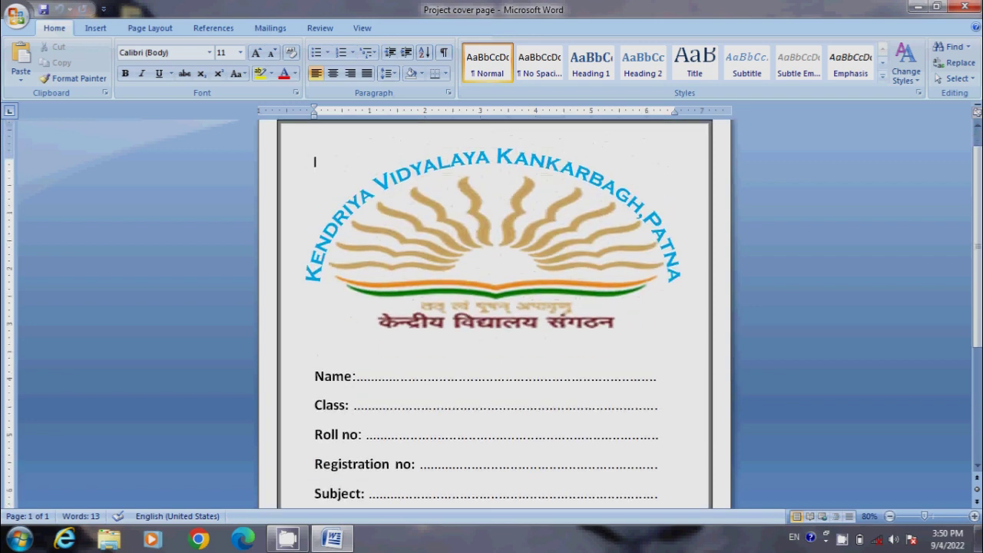
scroll(496, 307, "up", 1)
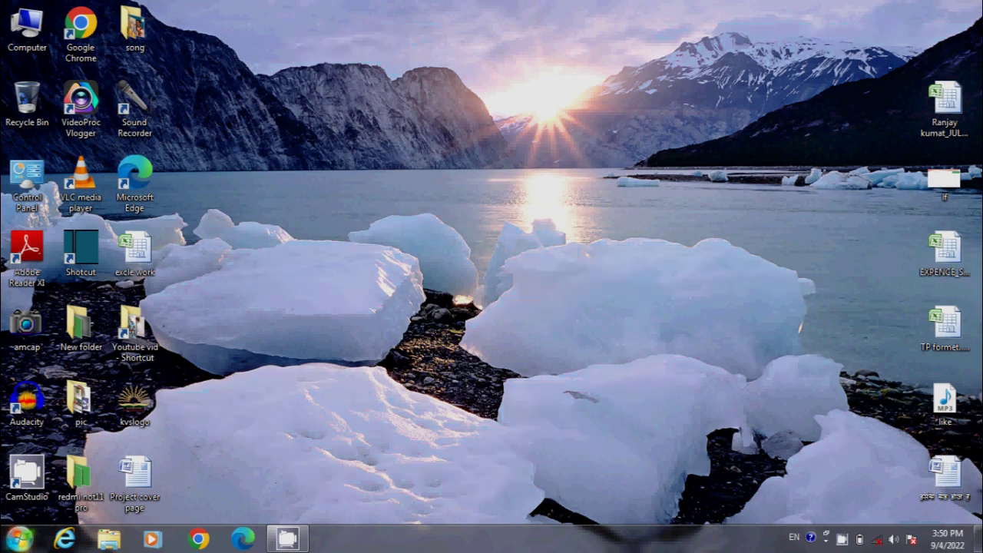
Launch Microsoft Office Word 2007 from All Programs > Microsoft Office in the Start menu
left_click(21, 539)
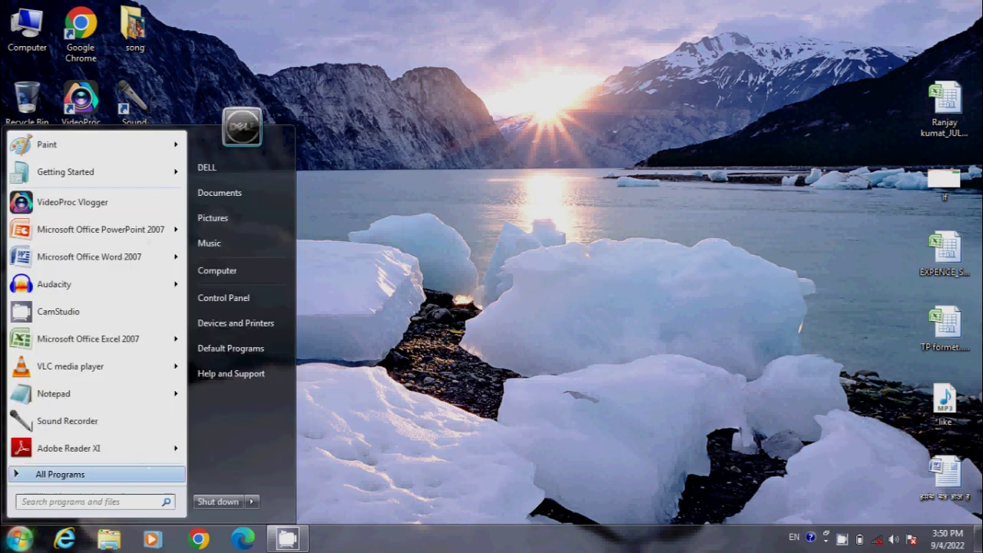
left_click(60, 474)
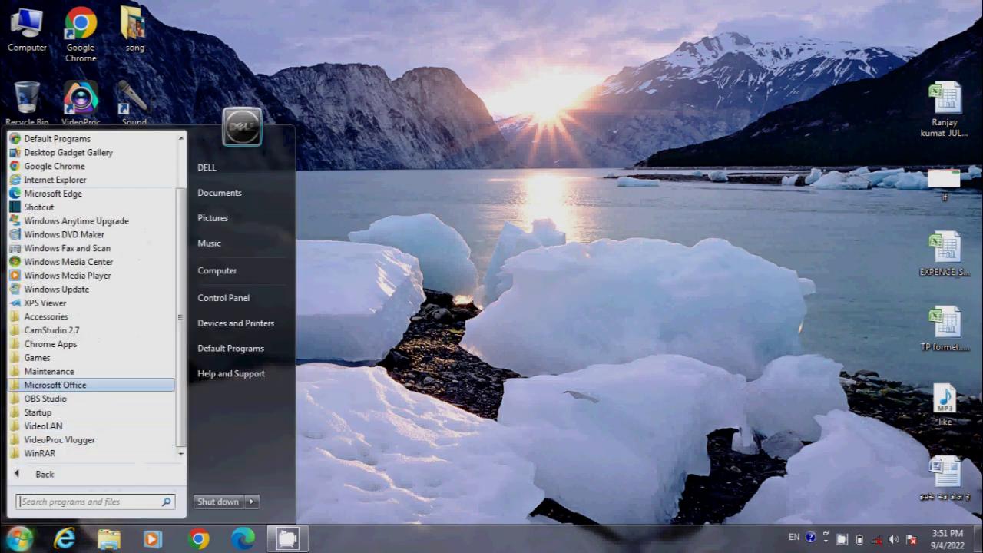
left_click(55, 385)
left_click(77, 441)
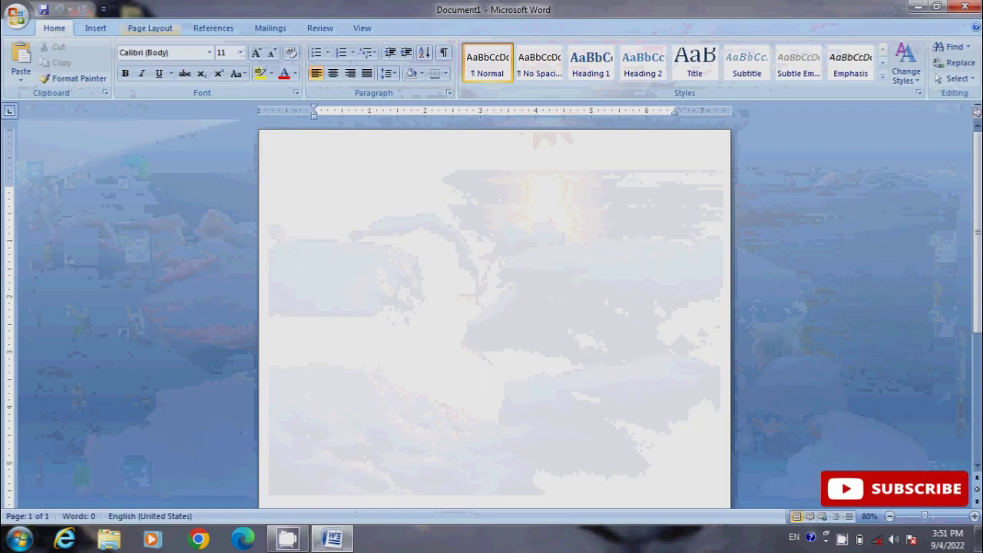
In Page Borders, choose the Box setting and scroll through the line styles
left_click(150, 28)
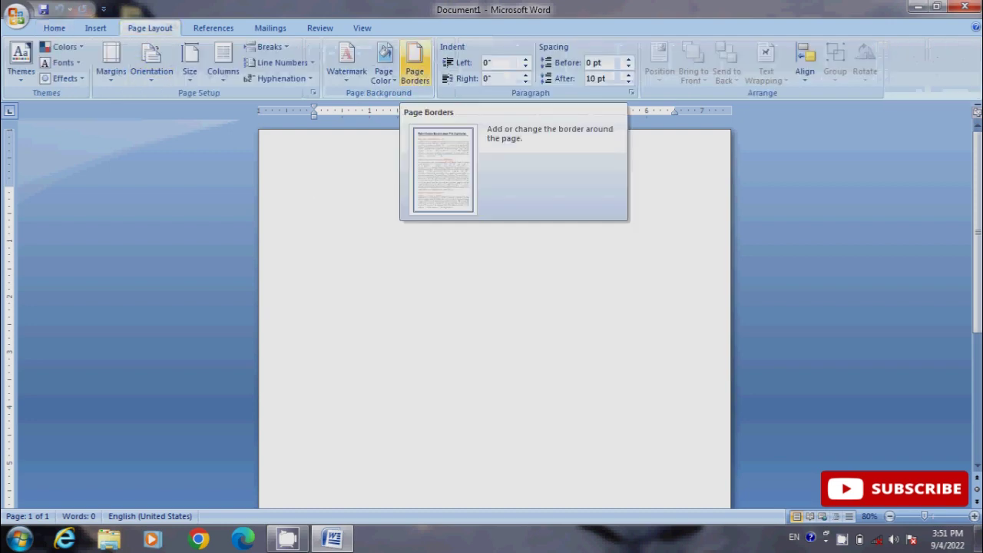
left_click(414, 65)
left_click(325, 211)
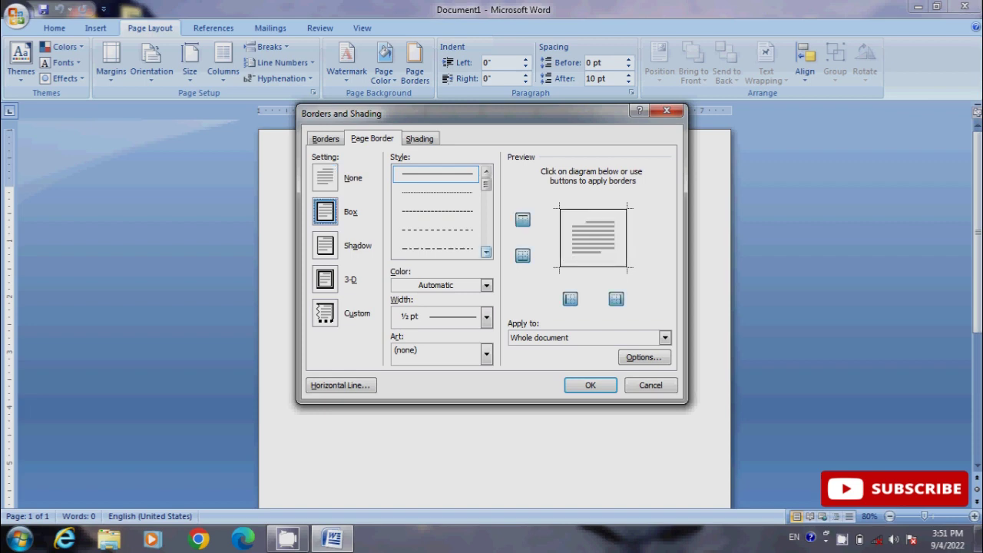
left_click(485, 252)
left_click(485, 251)
left_click(486, 251)
left_click(486, 251)
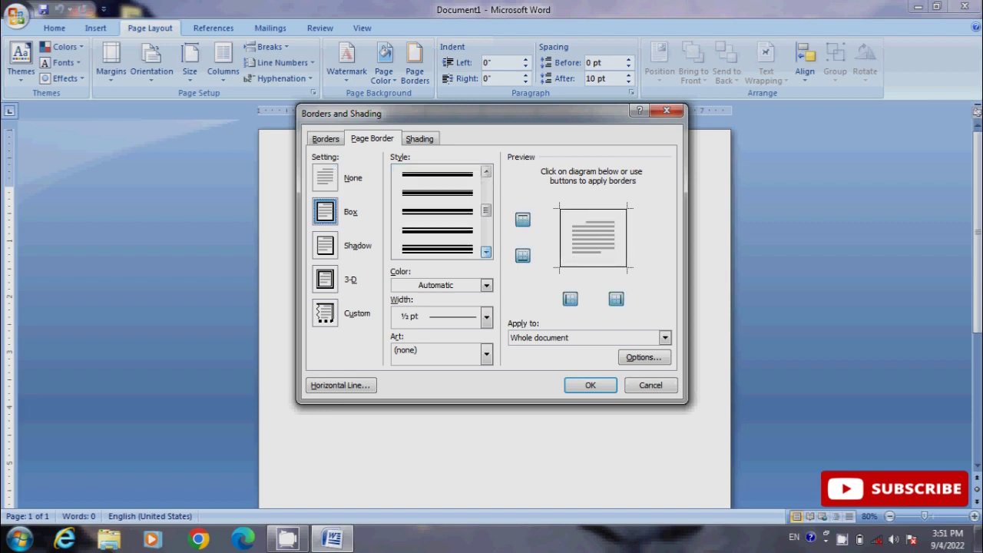
left_click(486, 252)
left_click(485, 252)
left_click(485, 252)
left_click(485, 252)
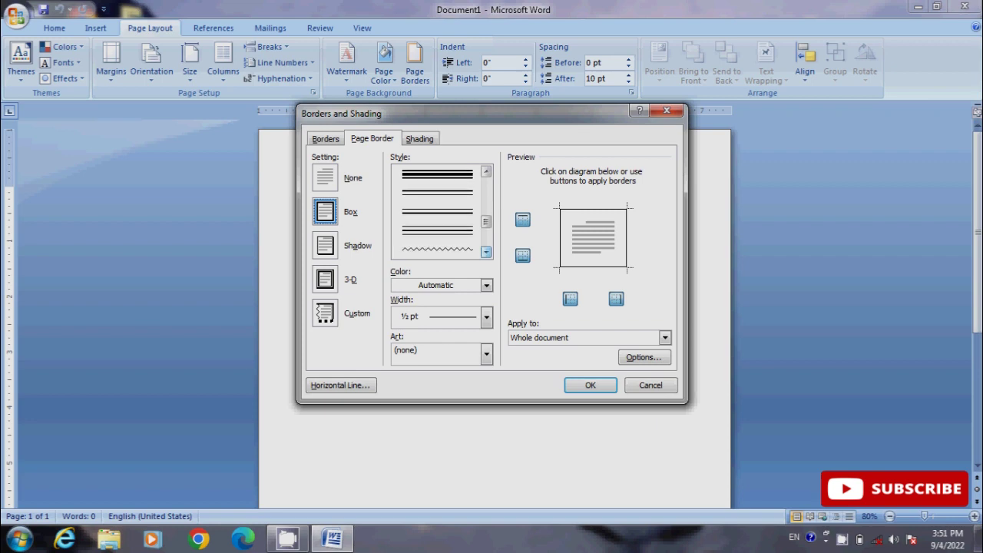
left_click(485, 252)
left_click(485, 252)
left_click(485, 252)
left_click(485, 252)
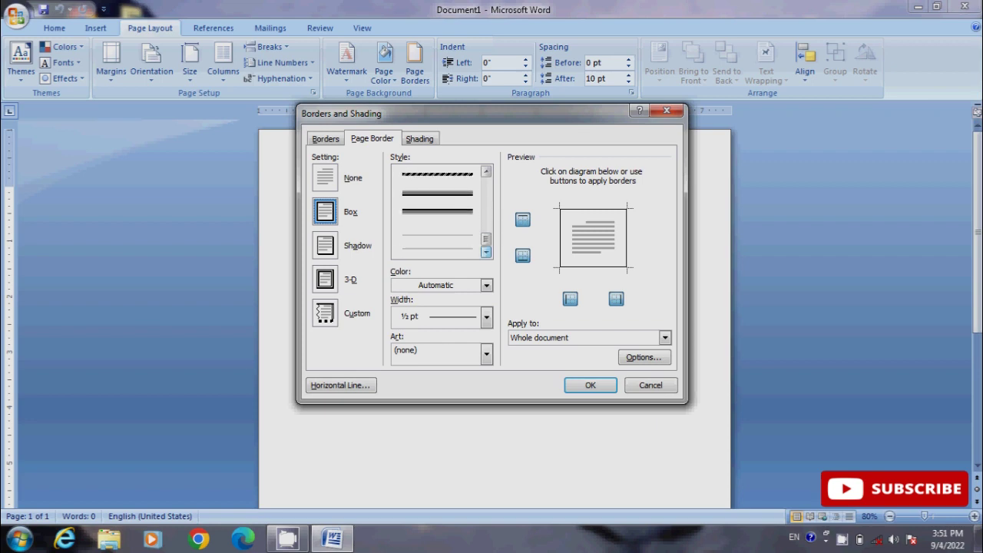
Apply a thick line style at 4½ pt width to the box page border
left_click(437, 248)
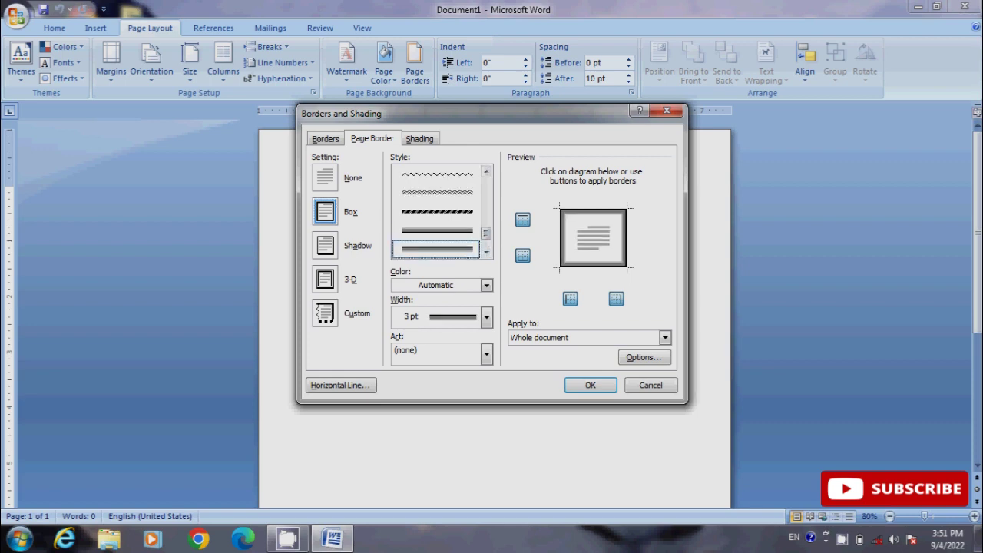
left_click(486, 316)
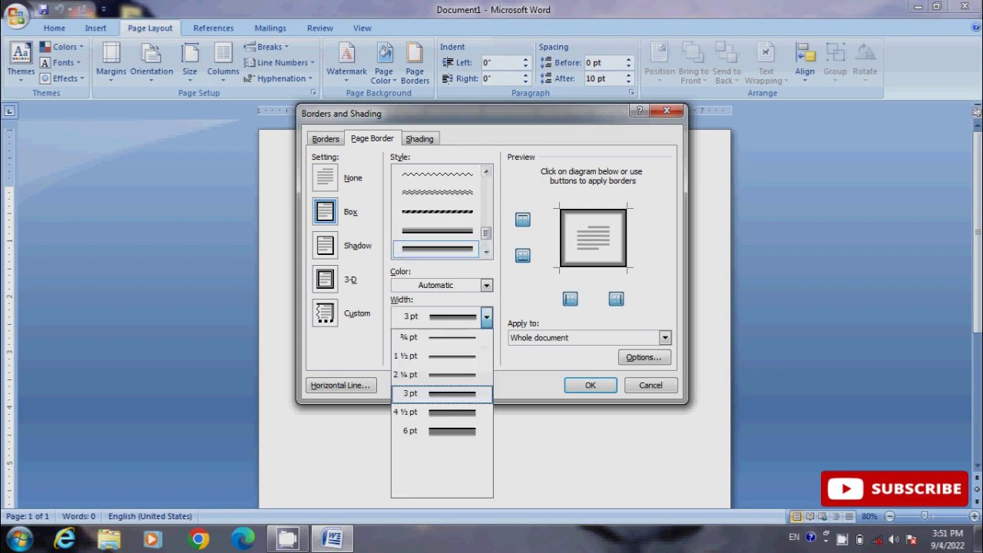
left_click(441, 412)
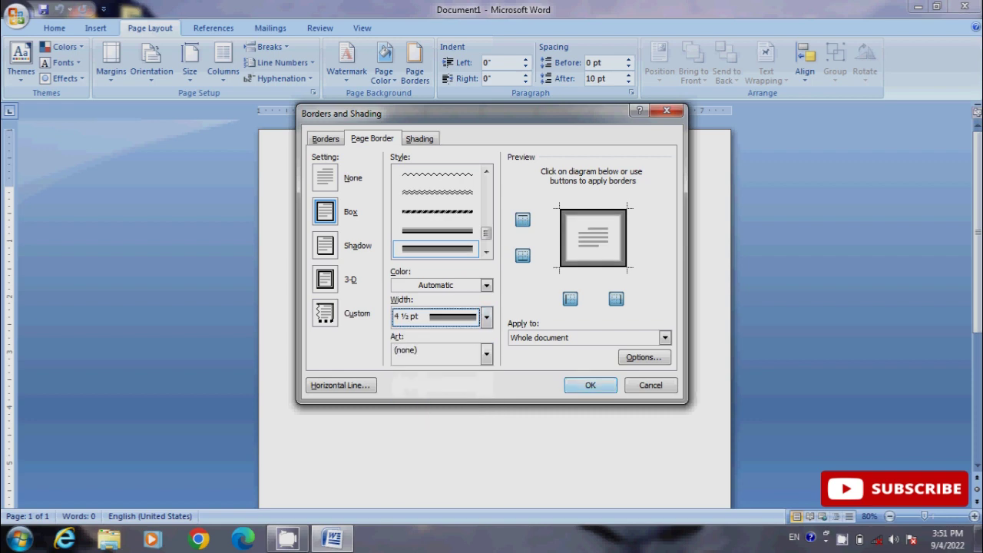
key("Return")
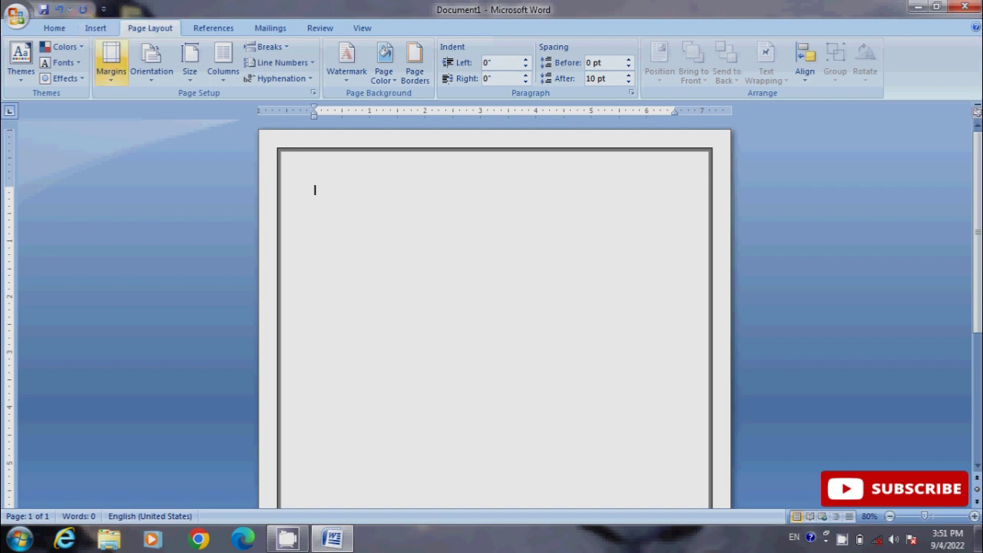
Insert a style-3 WordArt reading 'Kendriya Vidyalaya Kankarbagh,Patna' on three lines
left_click(95, 28)
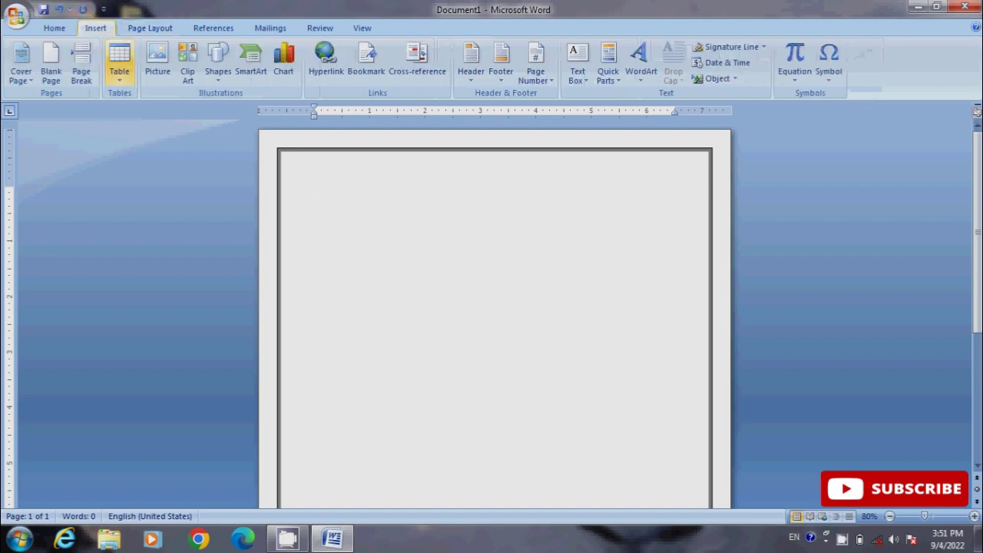
left_click(641, 62)
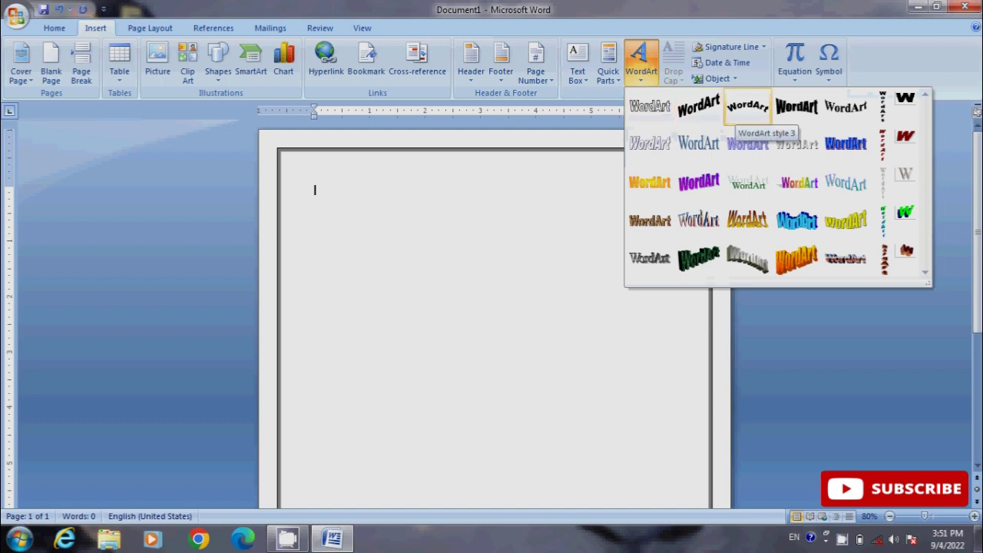
left_click(747, 107)
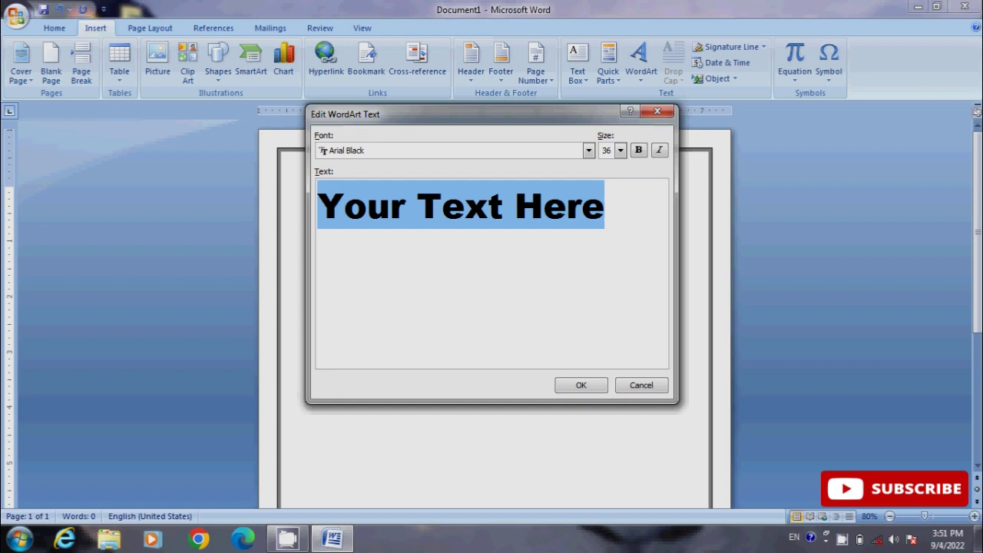
type("kend")
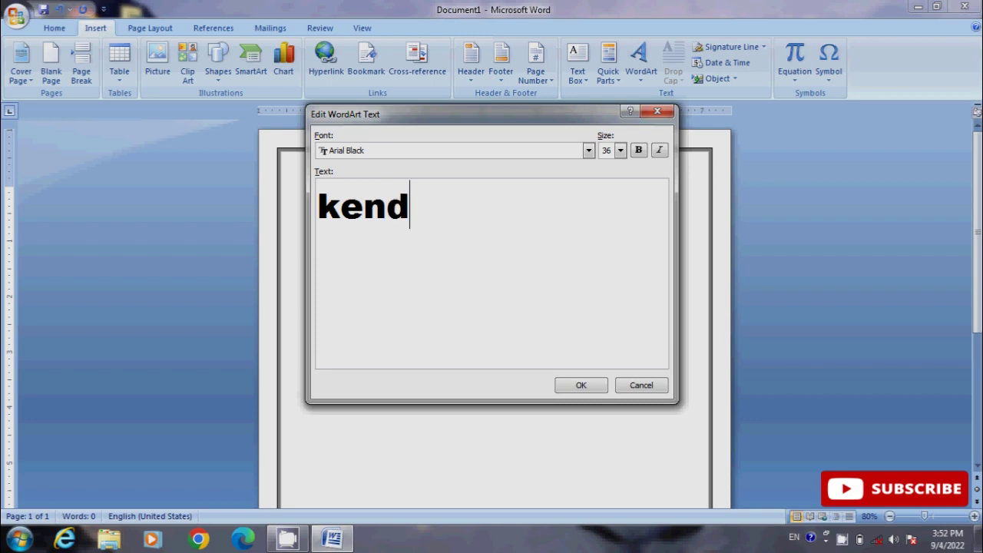
type("riya")
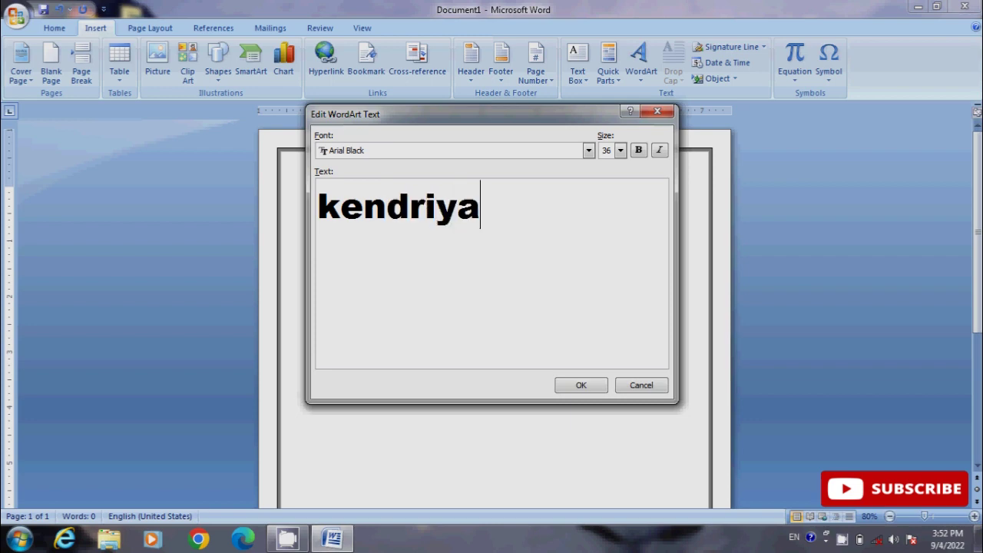
key("ctrl+a")
type("Kendriya Vidyalaya Kankarbagh,Patna")
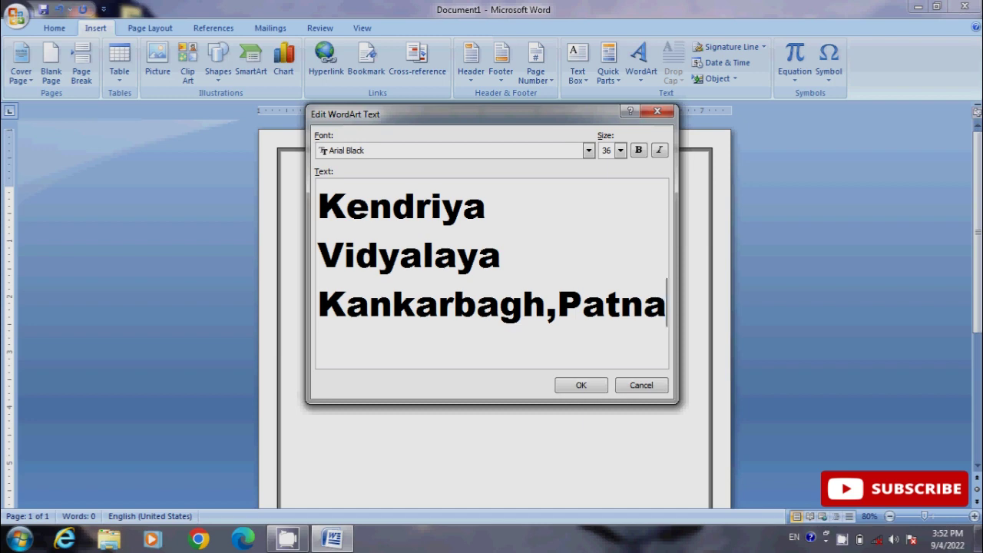
Format the WordArt text as Copperplate Gothic Bold, size 36, with bold on
left_click(588, 150)
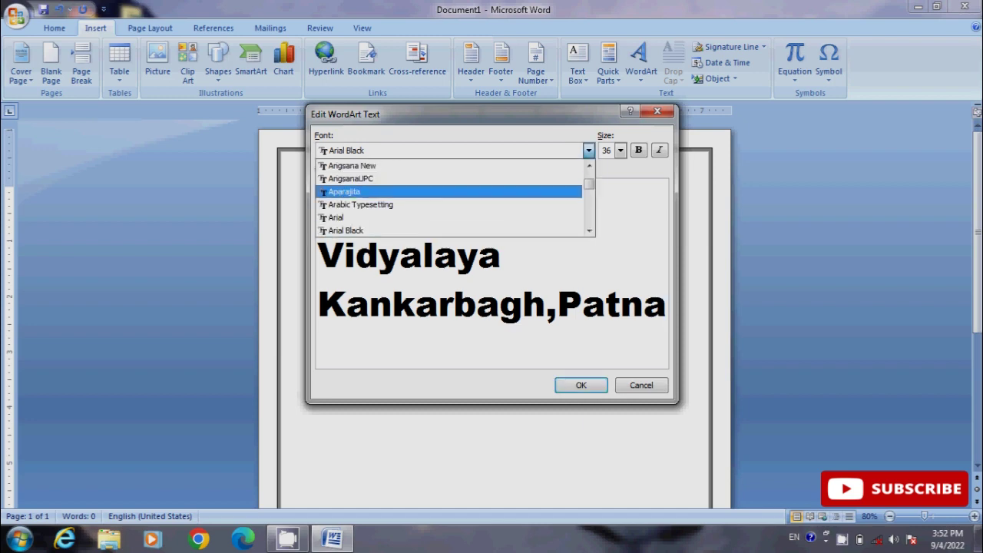
scroll(453, 198, "down", 1)
scroll(453, 198, "down", 1)
scroll(453, 198, "down", 1)
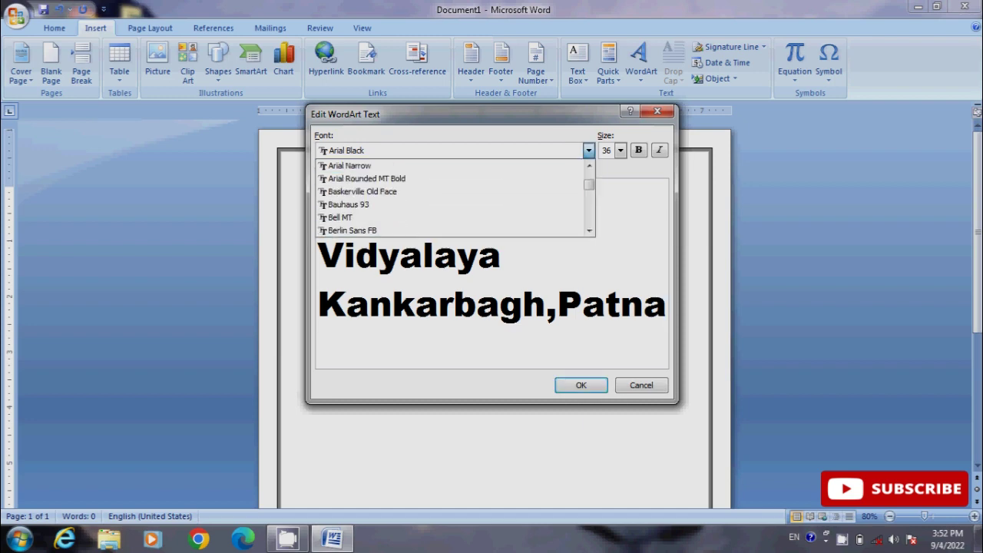
scroll(453, 191, "down", 1)
scroll(453, 192, "down", 1)
scroll(453, 191, "down", 1)
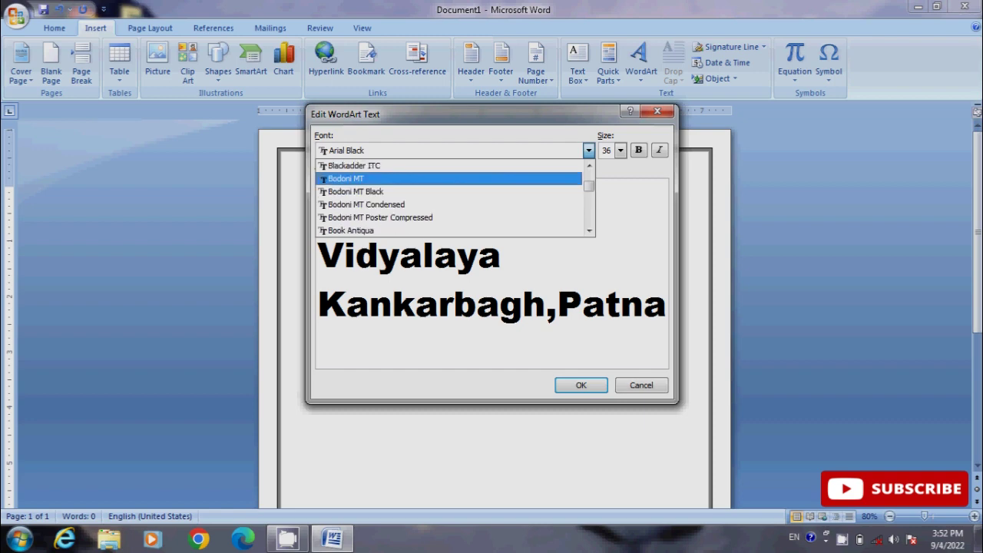
scroll(453, 191, "down", 1)
scroll(454, 191, "down", 1)
scroll(453, 191, "down", 1)
scroll(453, 191, "down", 1)
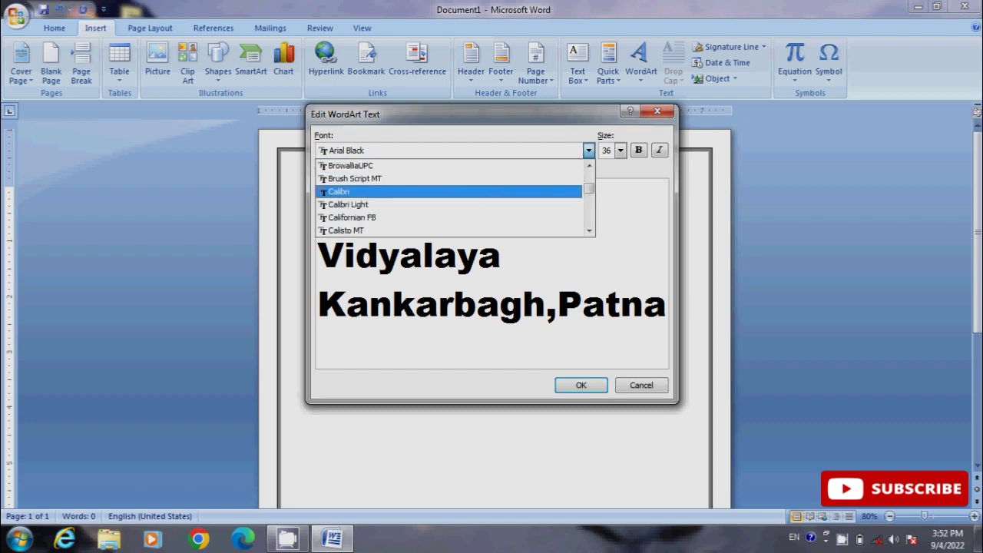
scroll(453, 192, "down", 1)
scroll(453, 192, "down", 1)
scroll(453, 192, "down", 2)
scroll(453, 191, "down", 1)
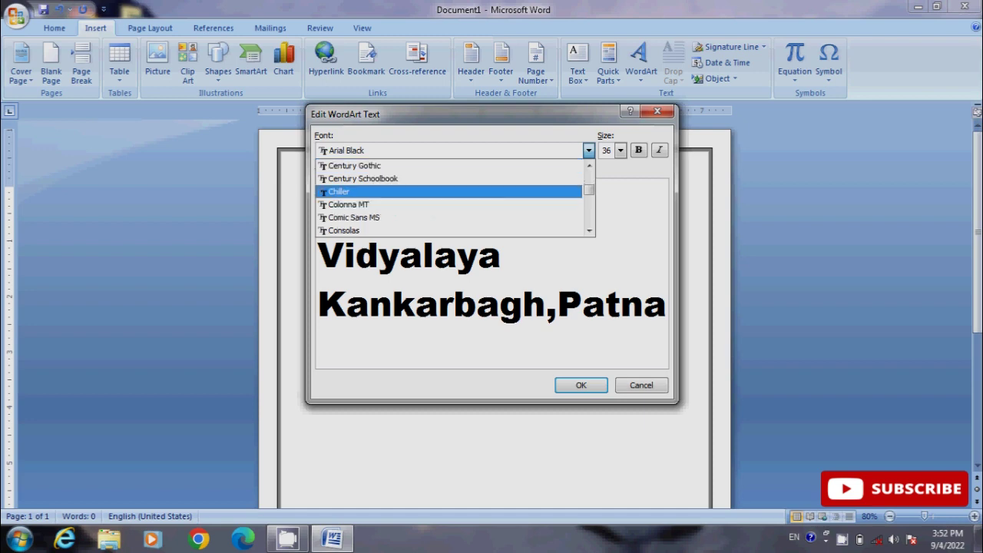
scroll(453, 191, "down", 1)
scroll(453, 191, "down", 3)
scroll(453, 184, "down", 2)
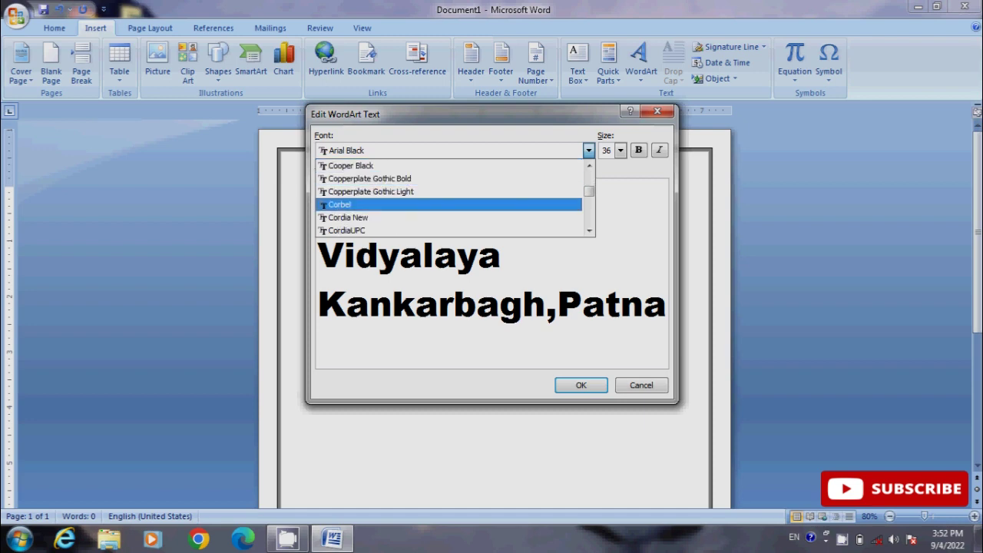
left_click(453, 178)
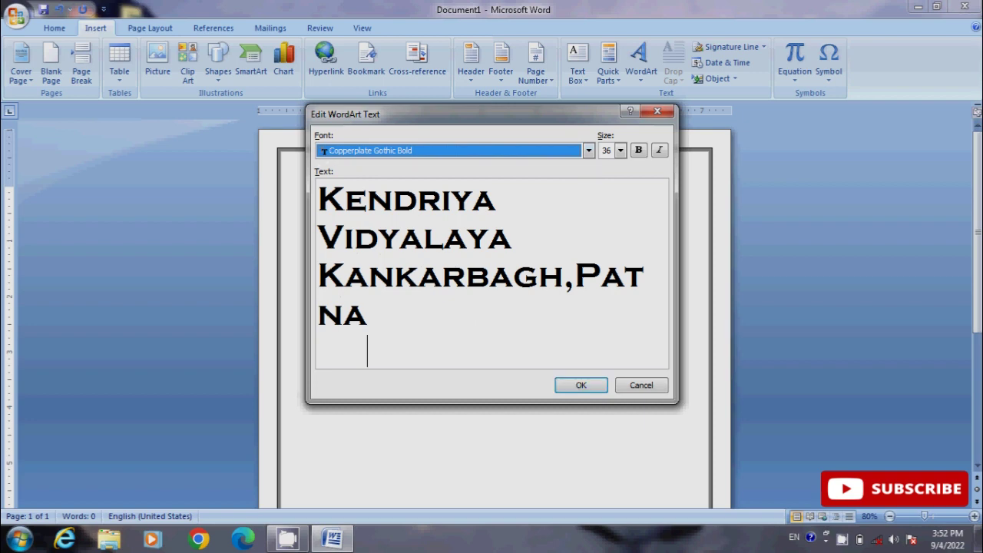
left_click(620, 151)
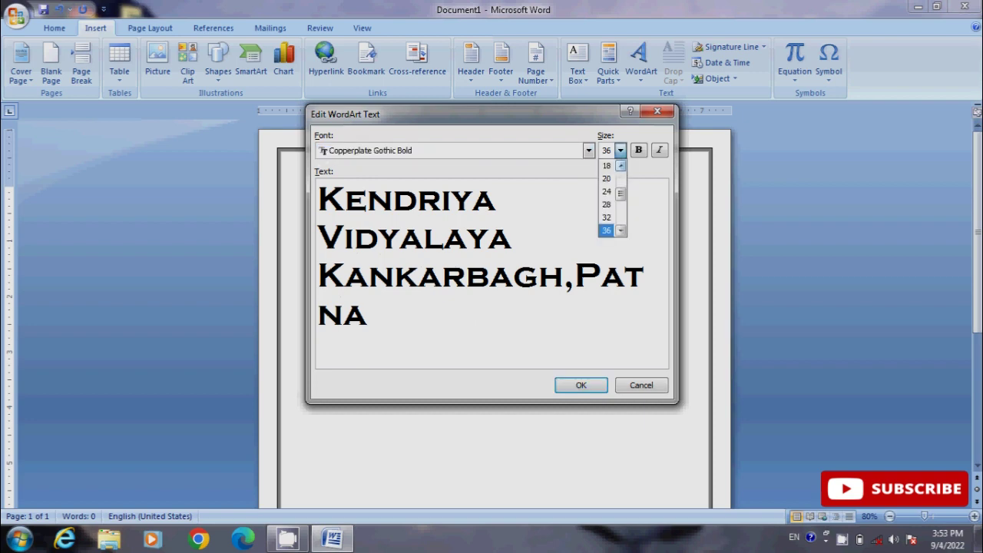
left_click(607, 230)
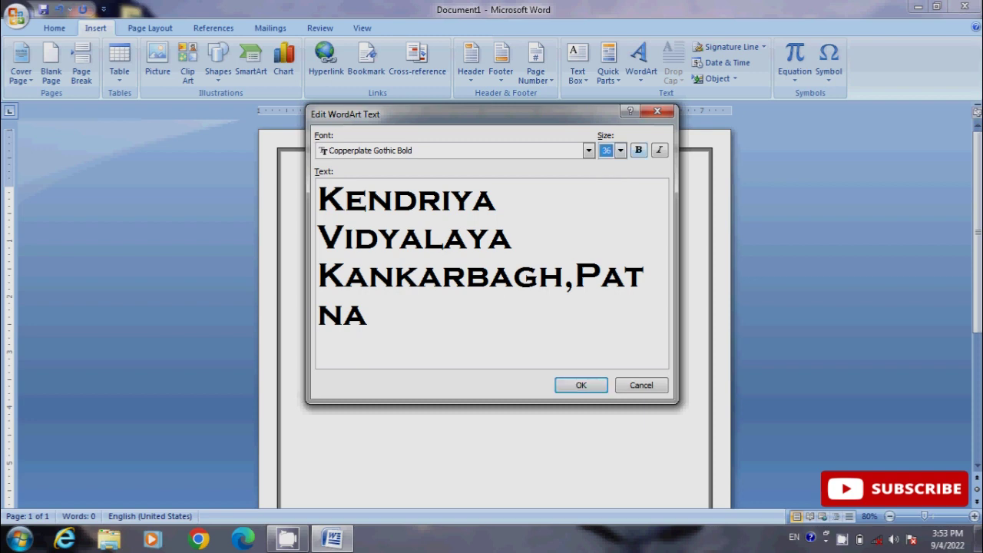
left_click(638, 149)
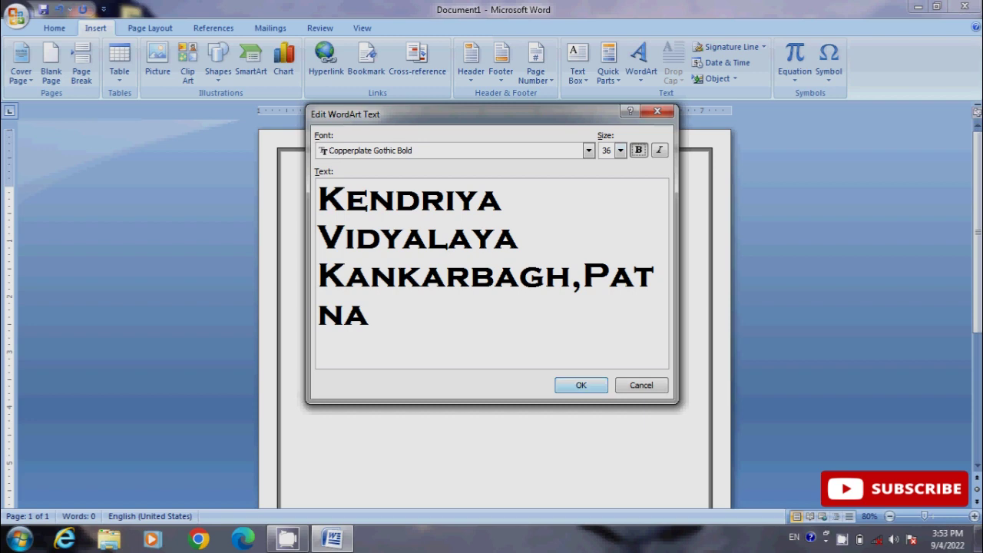
Place the WordArt and fill it with Aqua Accent 5 Darker 25%
key("Return")
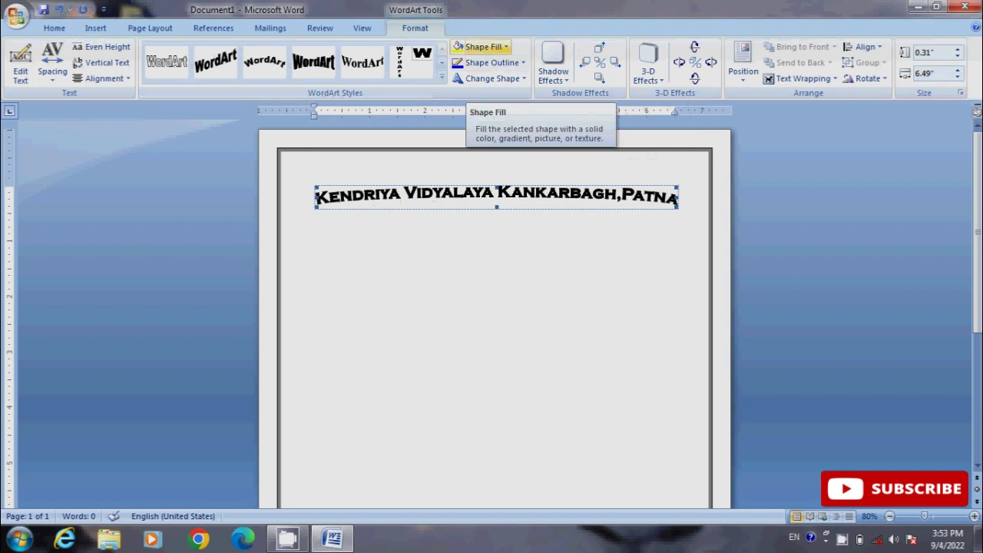
left_click(505, 47)
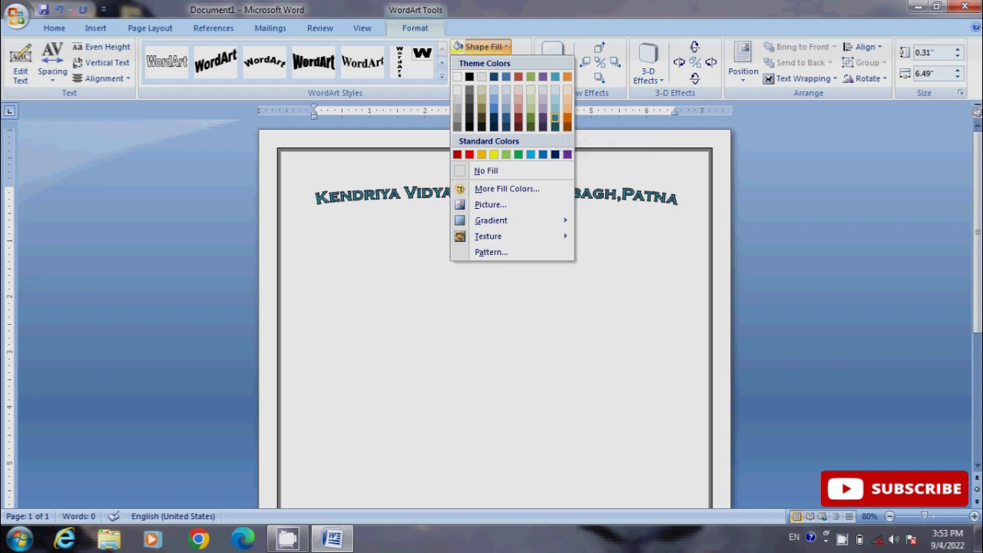
left_click(555, 117)
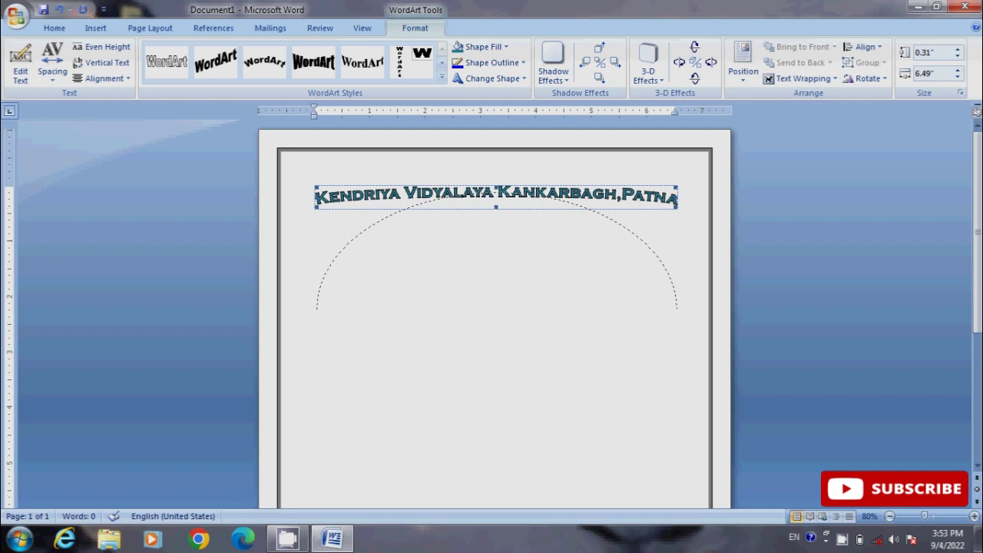
Stretch the WordArt into an upward arch and give it Tight text wrapping
left_click_drag(496, 207, 502, 425)
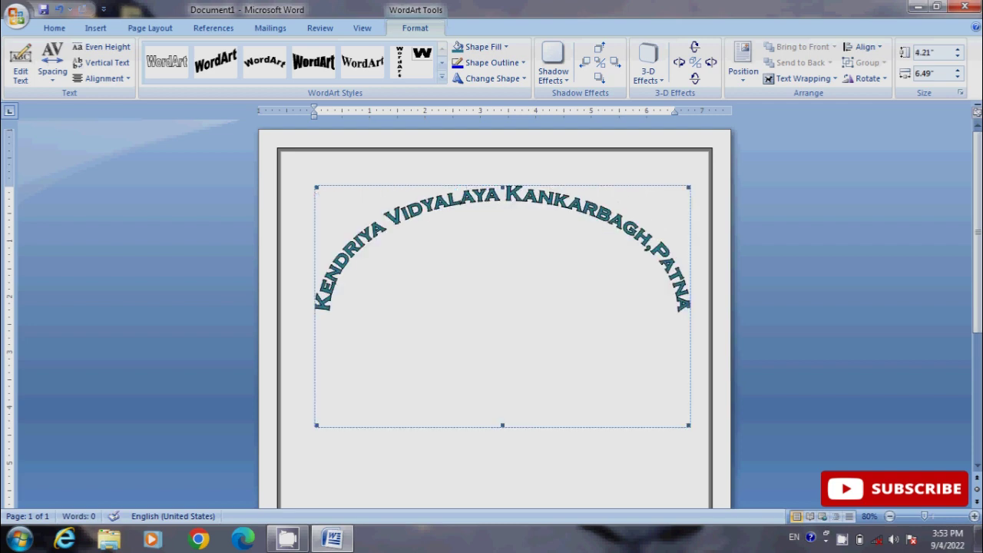
left_click(802, 79)
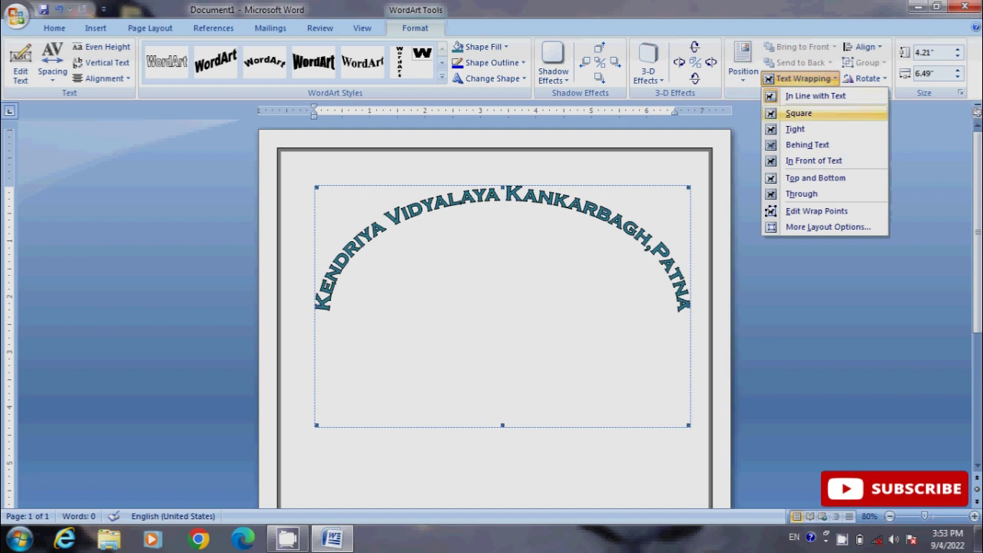
left_click(795, 129)
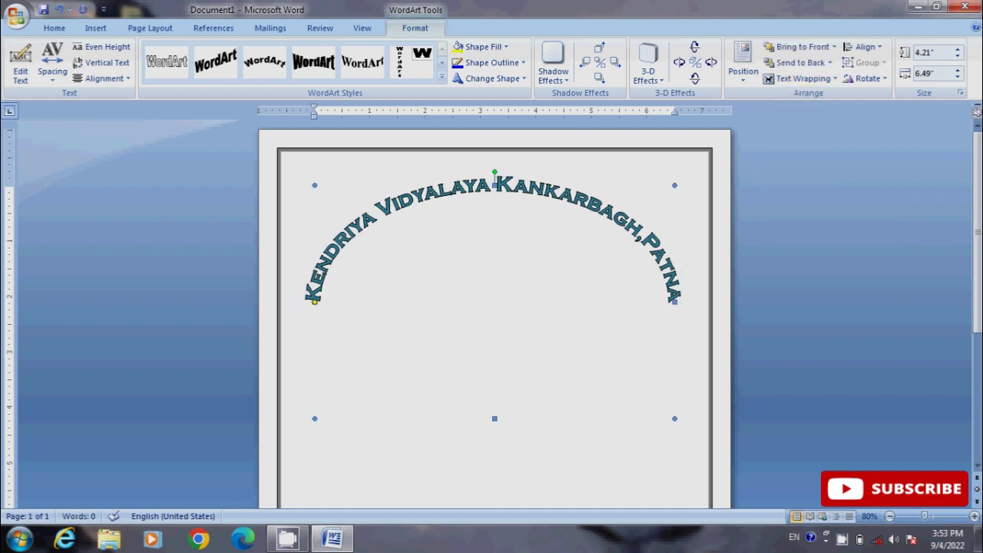
left_click(381, 349)
Insert the kvslogo picture from the Desktop folder
left_click(95, 28)
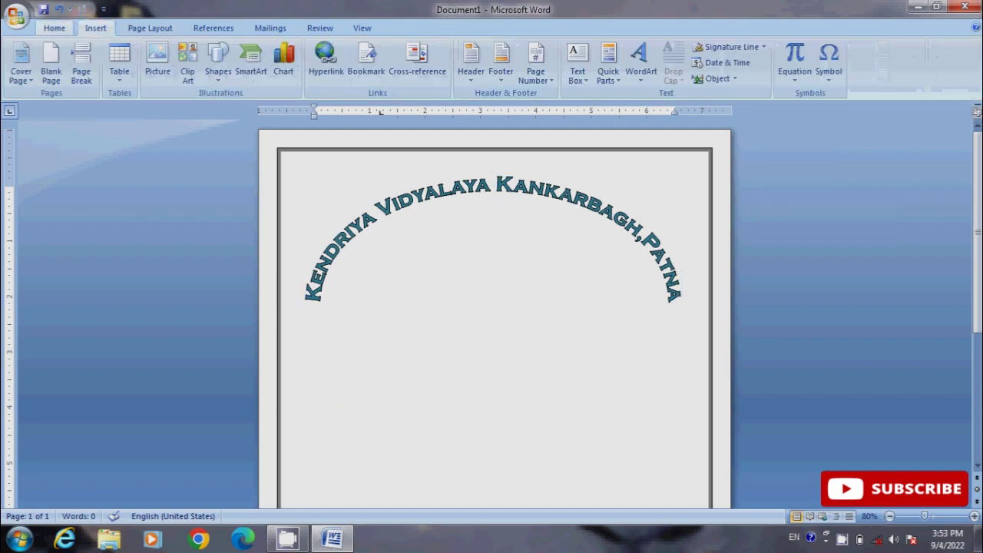
left_click(157, 61)
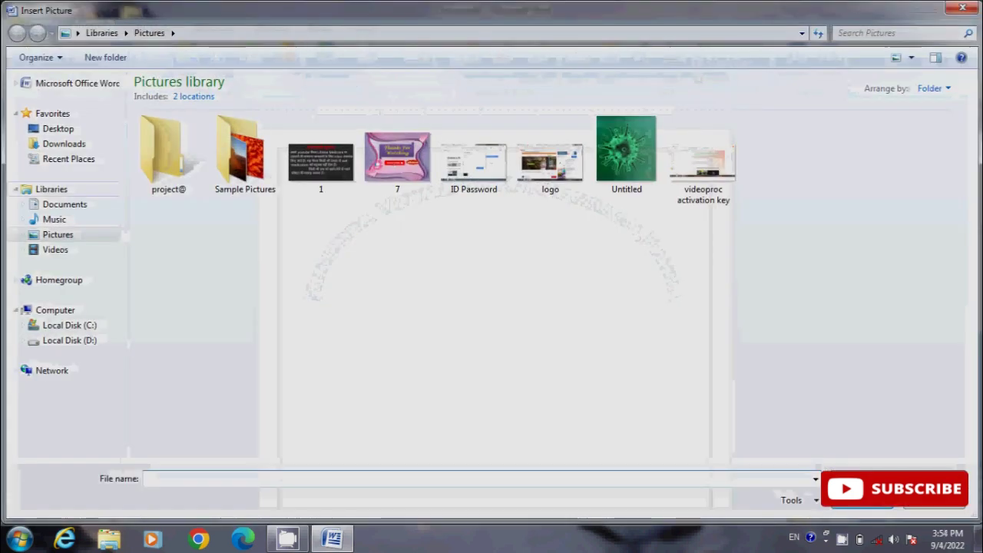
left_click(58, 128)
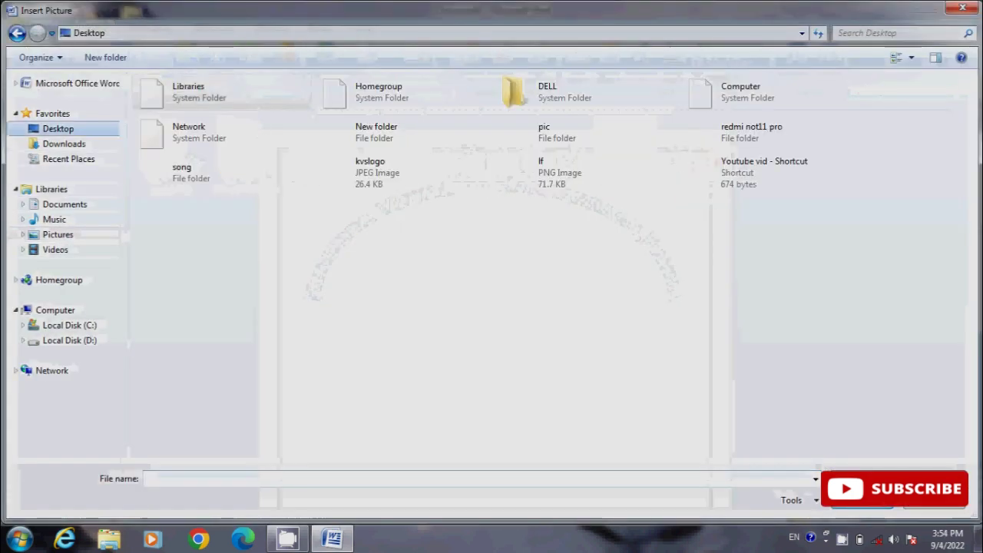
left_click(369, 167)
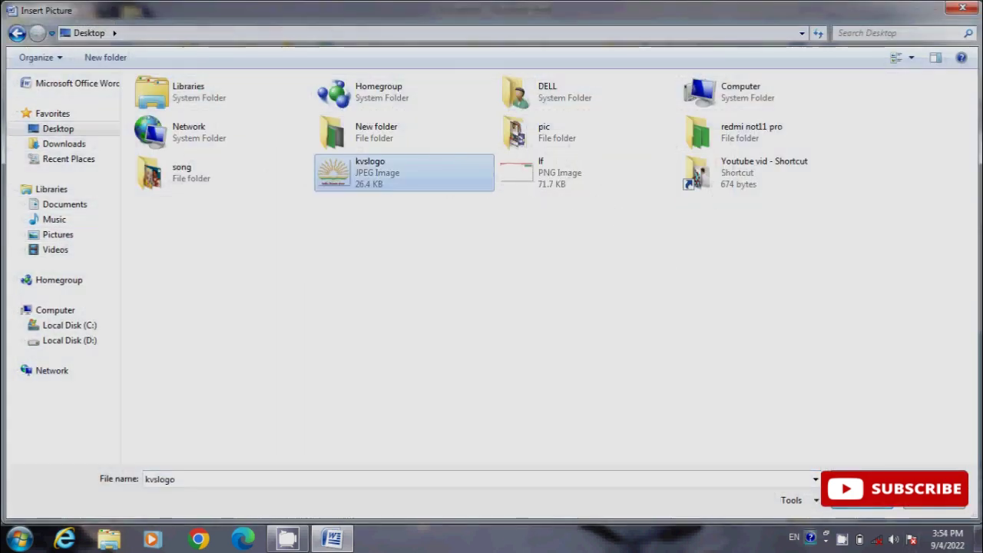
left_click(860, 500)
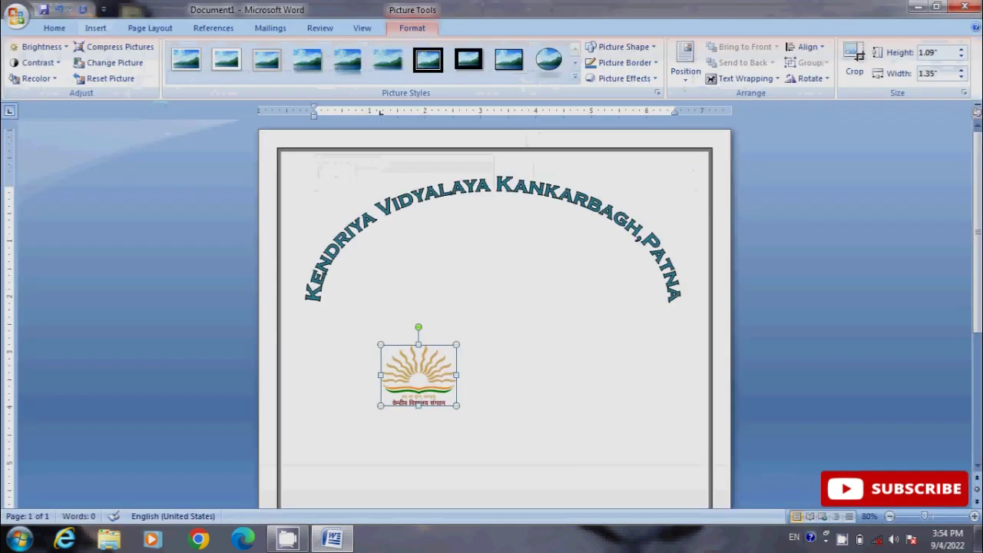
Give the logo Tight text wrapping and centre it beneath the arched school name
left_click_drag(418, 375, 315, 330)
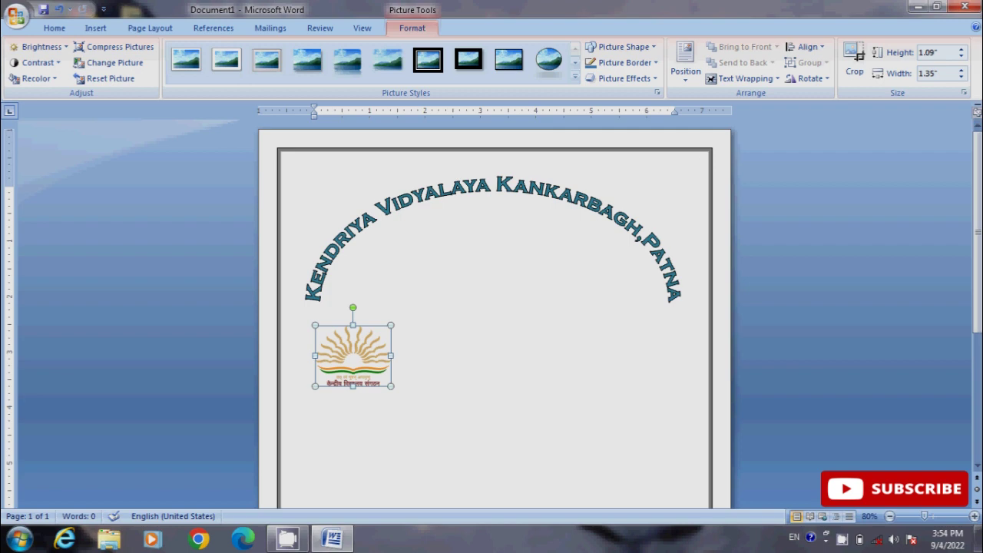
left_click(745, 78)
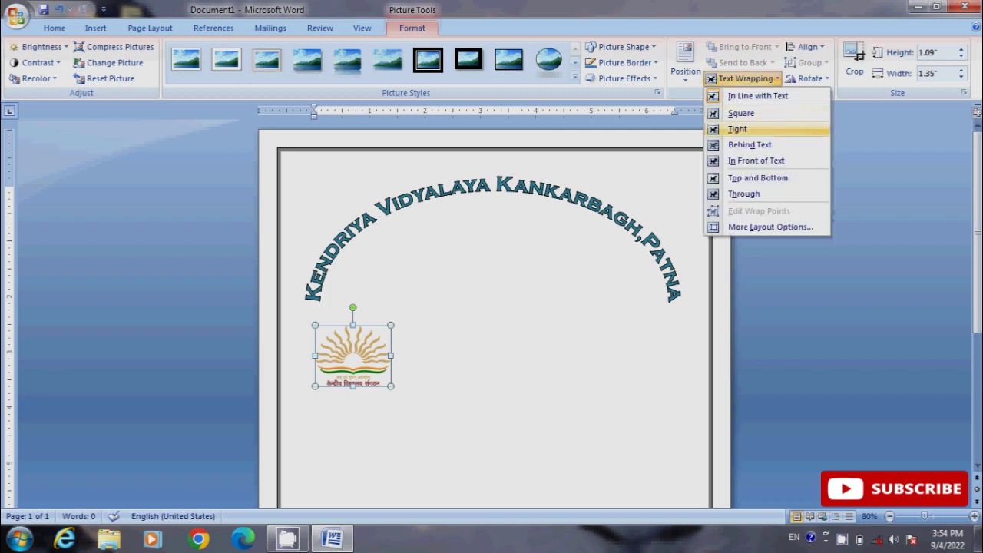
left_click(737, 129)
left_click_drag(353, 353, 461, 269)
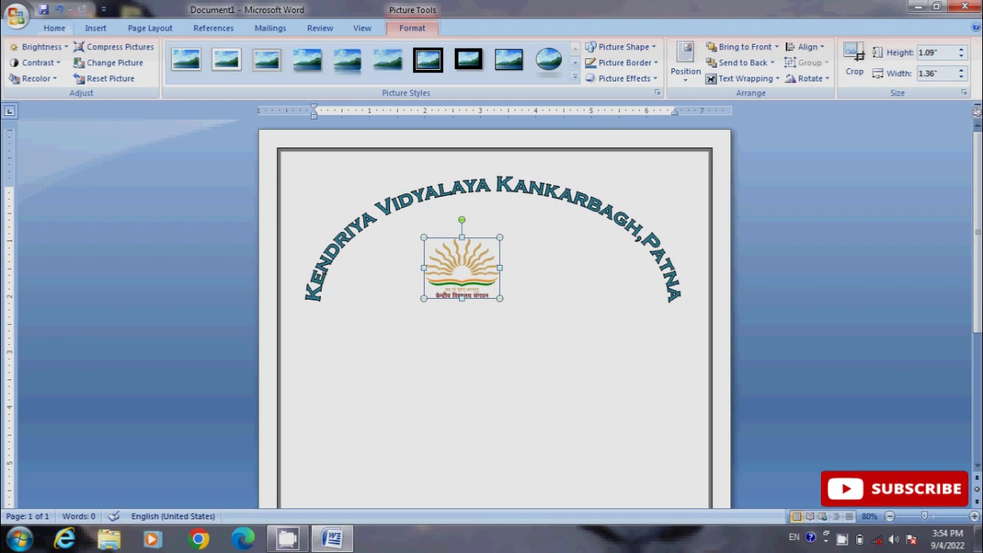
Enlarge the logo to about 4.26" by 2.04" so it fills the arch
left_click_drag(500, 268, 582, 268)
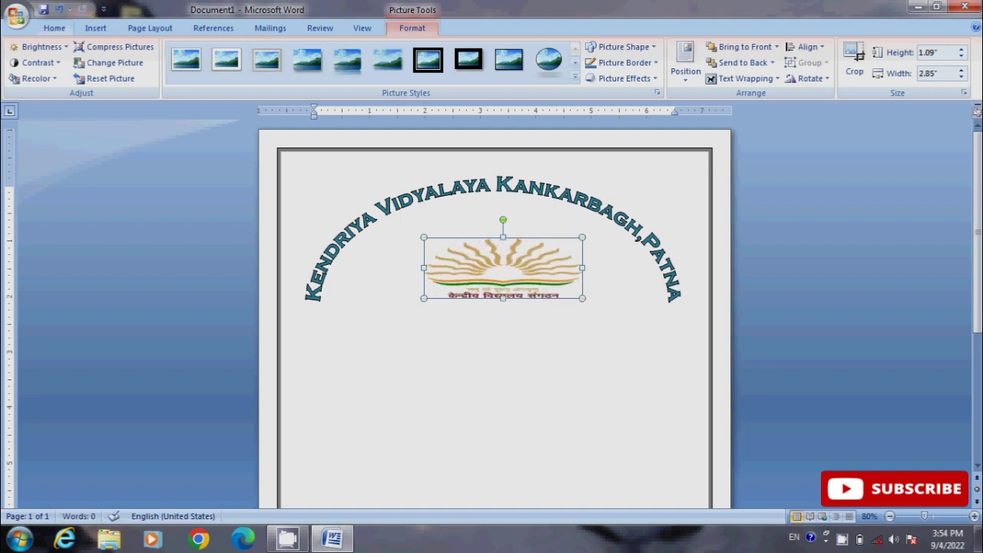
left_click_drag(502, 298, 502, 318)
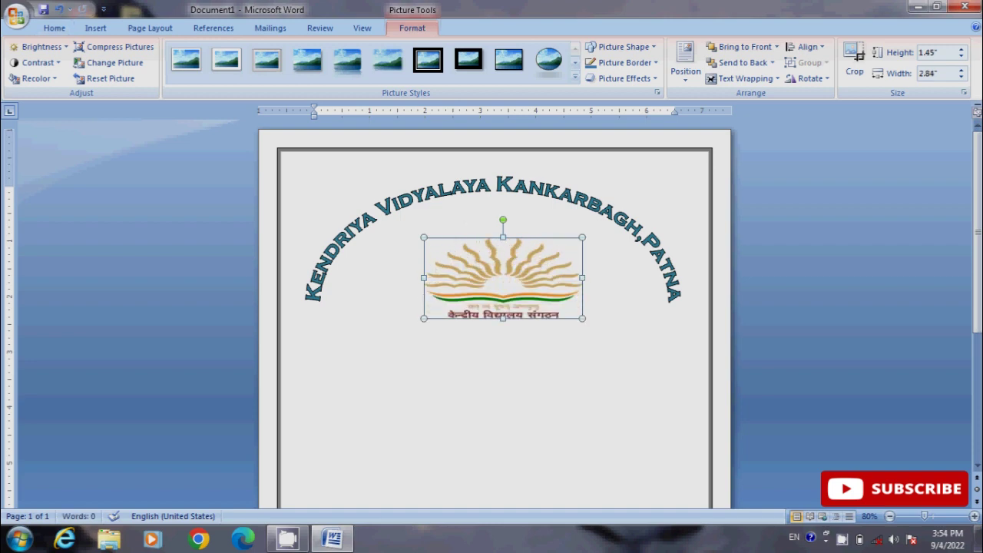
left_click_drag(502, 238, 502, 204)
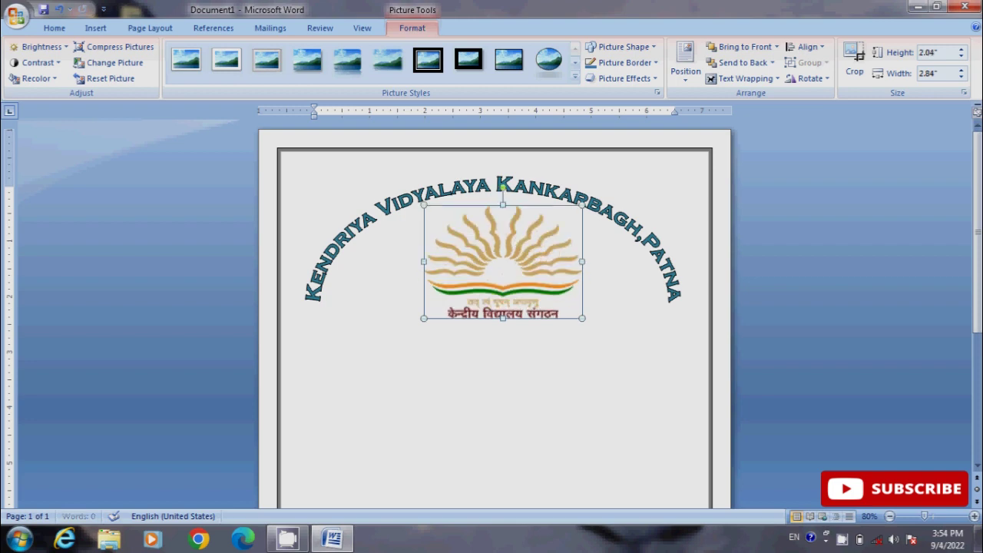
left_click_drag(423, 261, 344, 262)
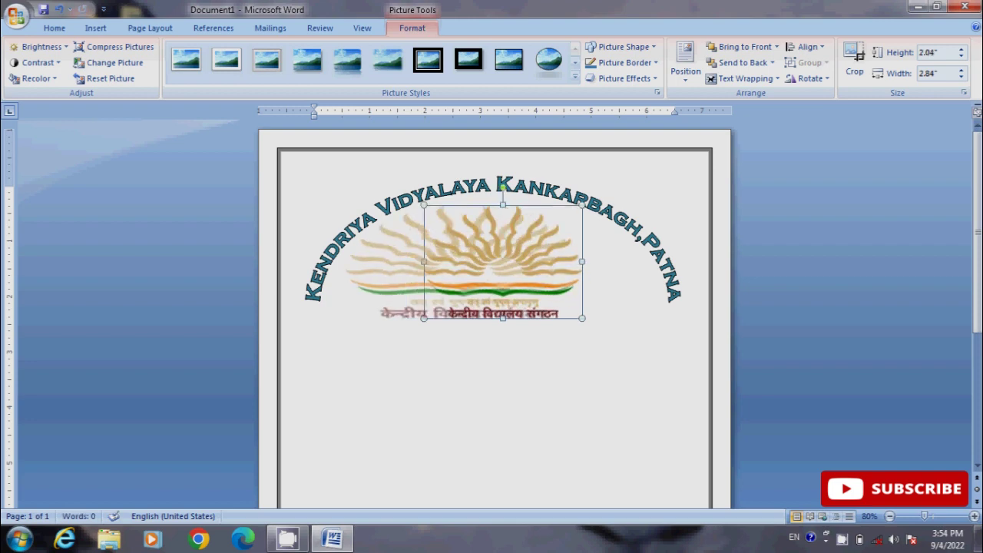
left_click_drag(581, 317, 660, 334)
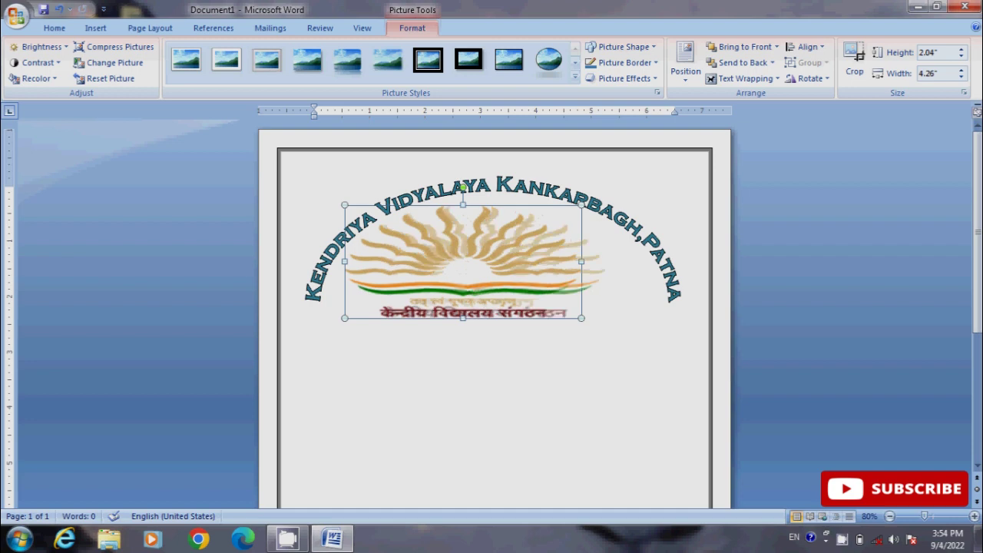
left_click(491, 389)
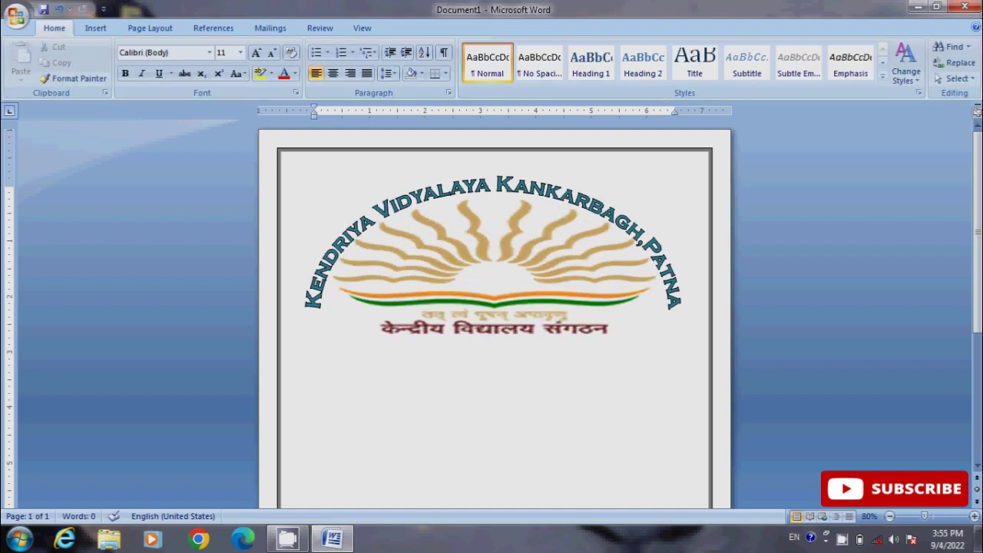
Type the label 'Name' and make it bold, size 18
type("Nam")
type("e")
double_click(324, 389)
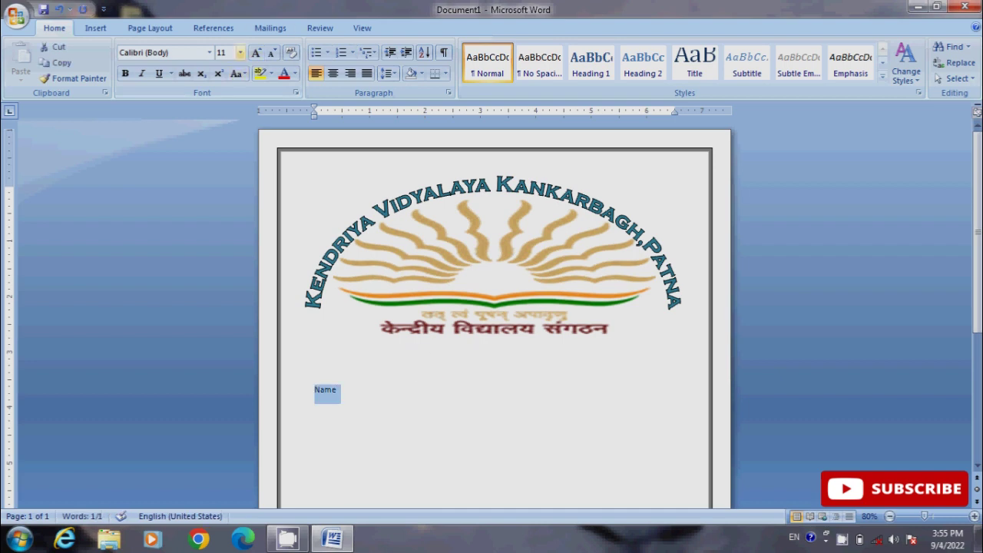
left_click(241, 52)
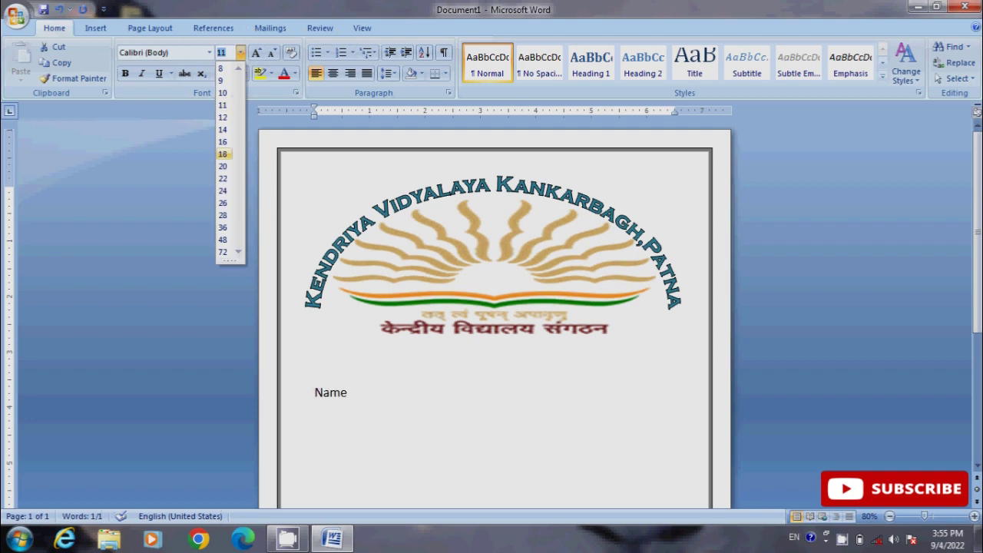
left_click(222, 154)
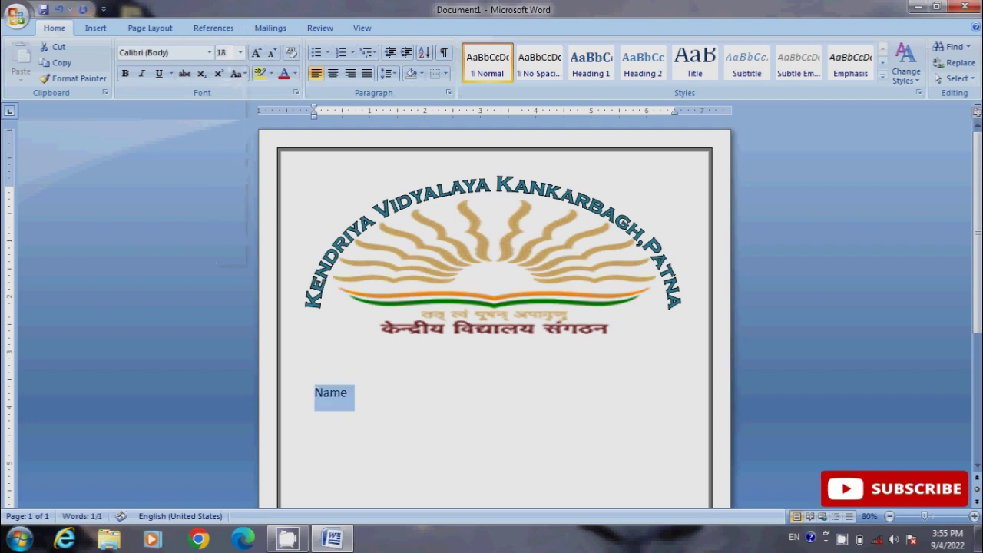
left_click(126, 74)
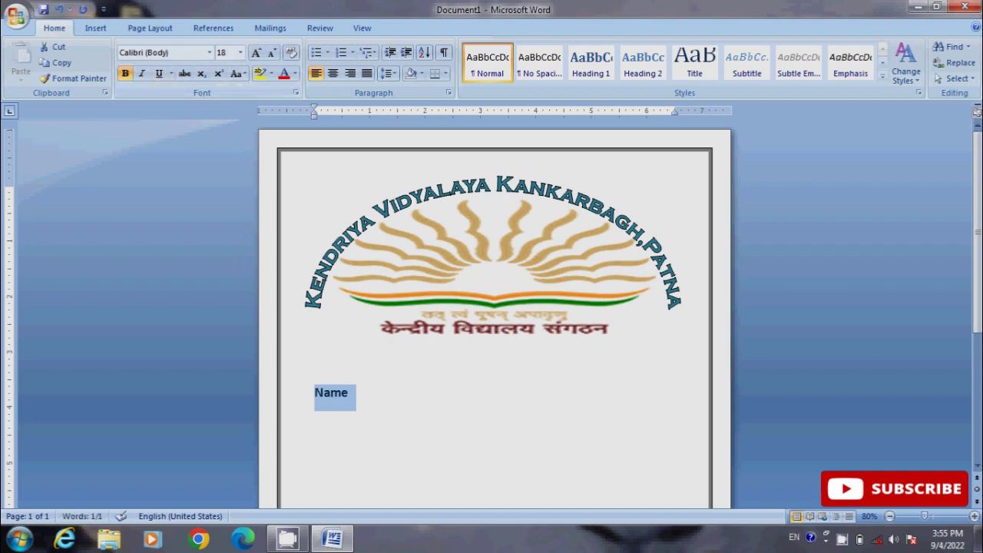
Follow the Name label with a long dotted fill-in line and start a new line
left_click(350, 392)
type(":")
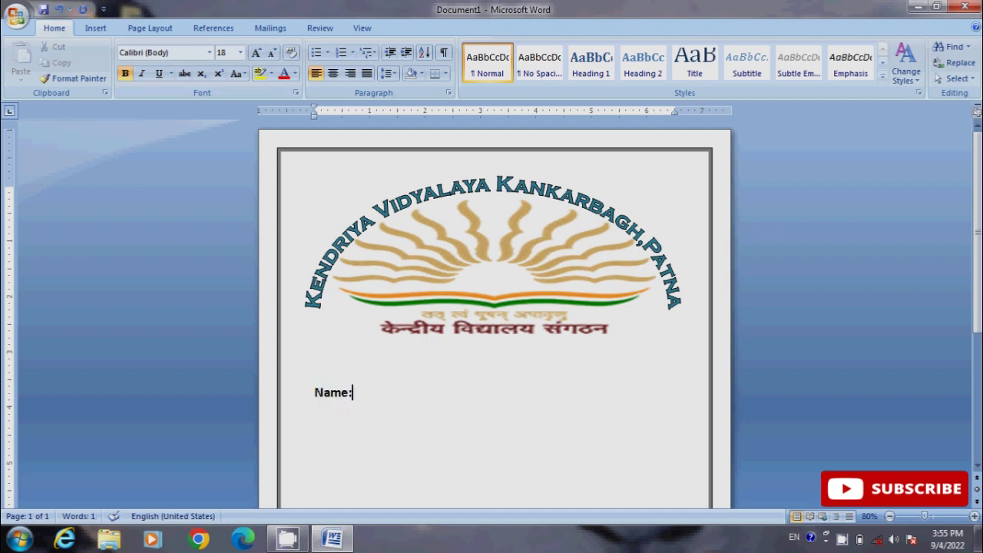
type(" .............................")
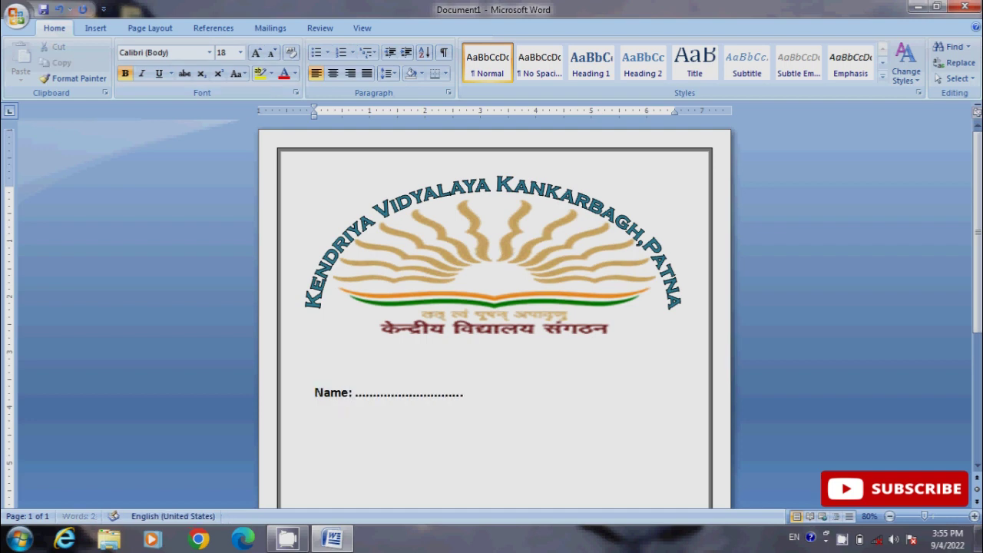
type("...................................................")
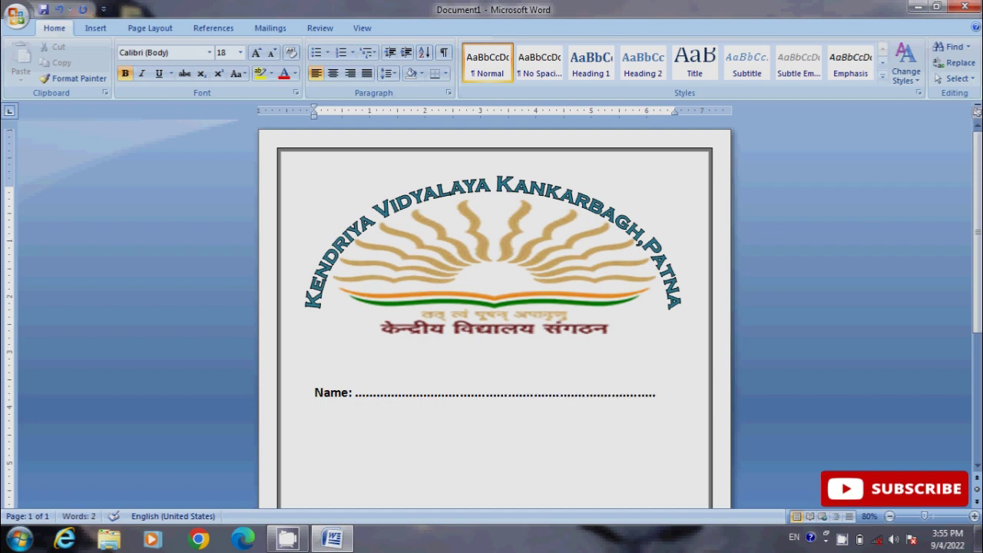
type(".")
key("Return")
Add 'Class:' and 'Roll no:' lines, each with dots trimmed to fit one line
type("C")
type("lass")
type(":")
type(" ................................................")
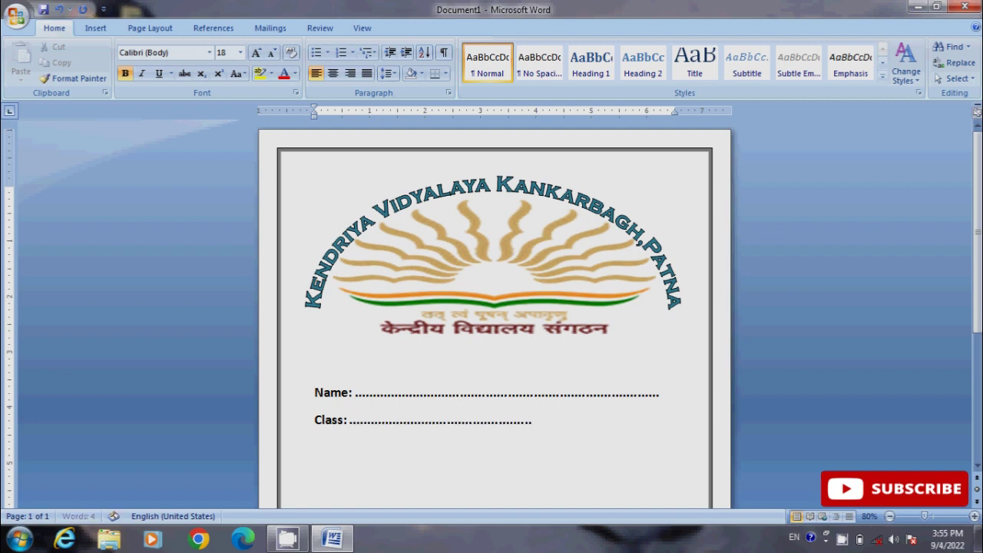
type("........................................")
key("BackSpace")
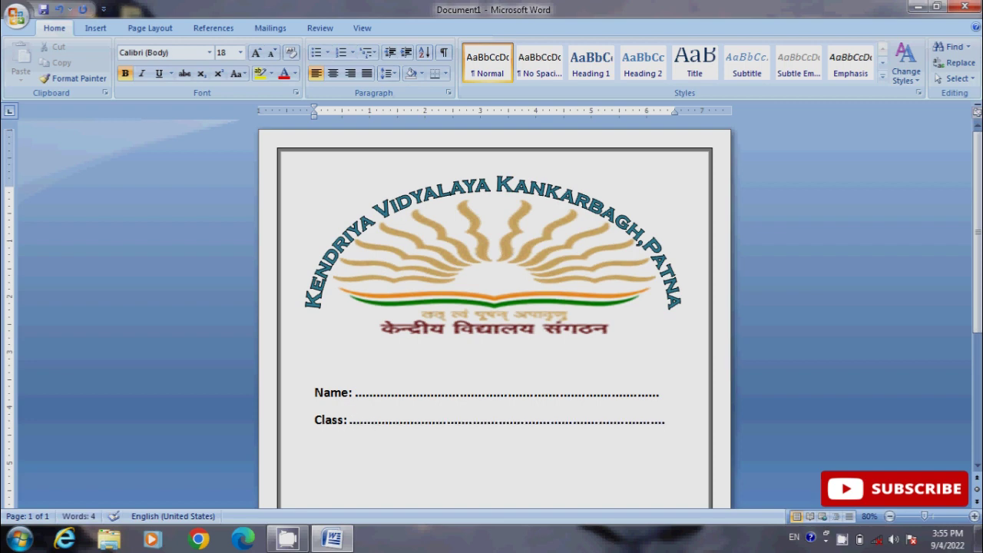
key("BackSpace")
type(".")
key("Return")
type("R")
type("oll")
type(" no")
type(": ...........")
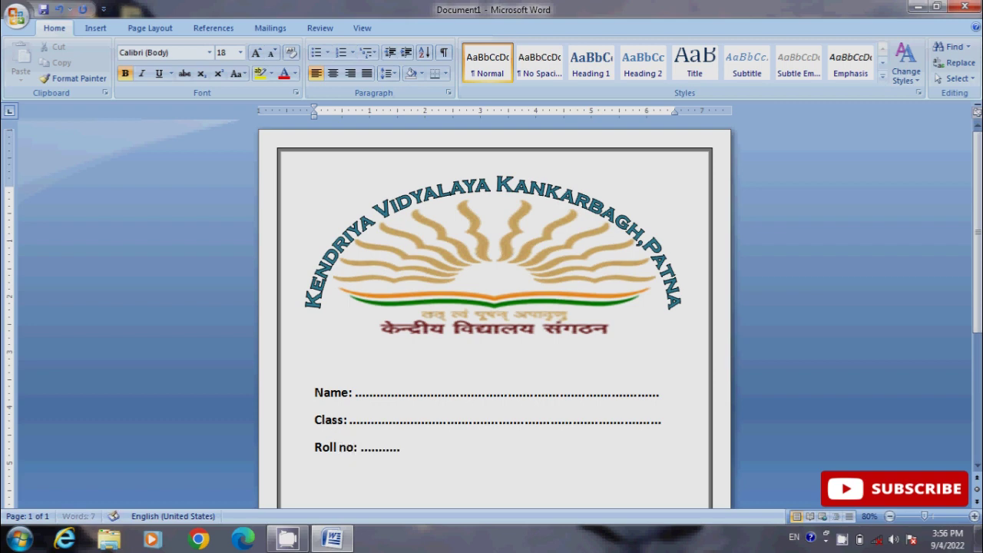
type("...........................................................................")
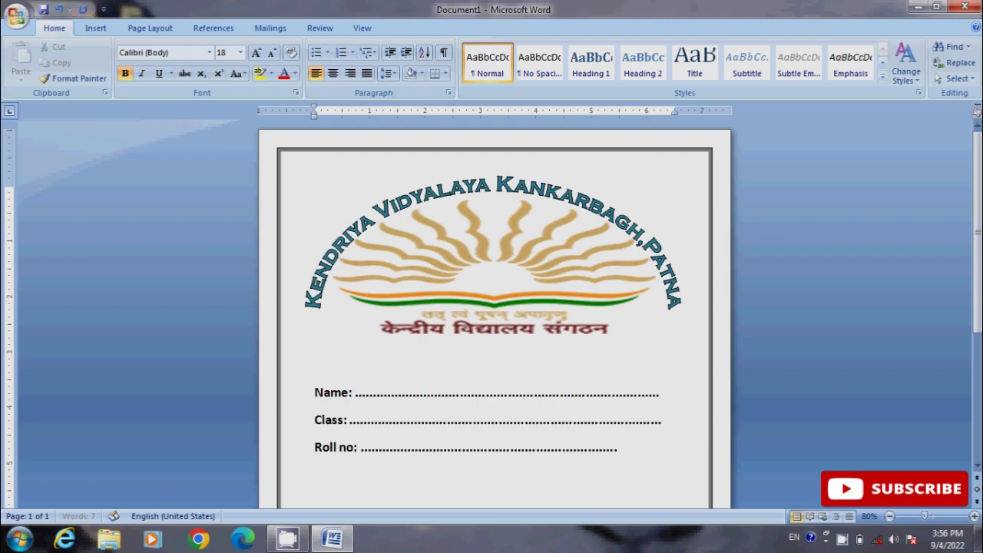
type("..............")
key("BackSpace")
key("Return")
Add 'Reg no:' and 'Subject:' lines with dotted fill-ins on single lines
type("Re")
type("g")
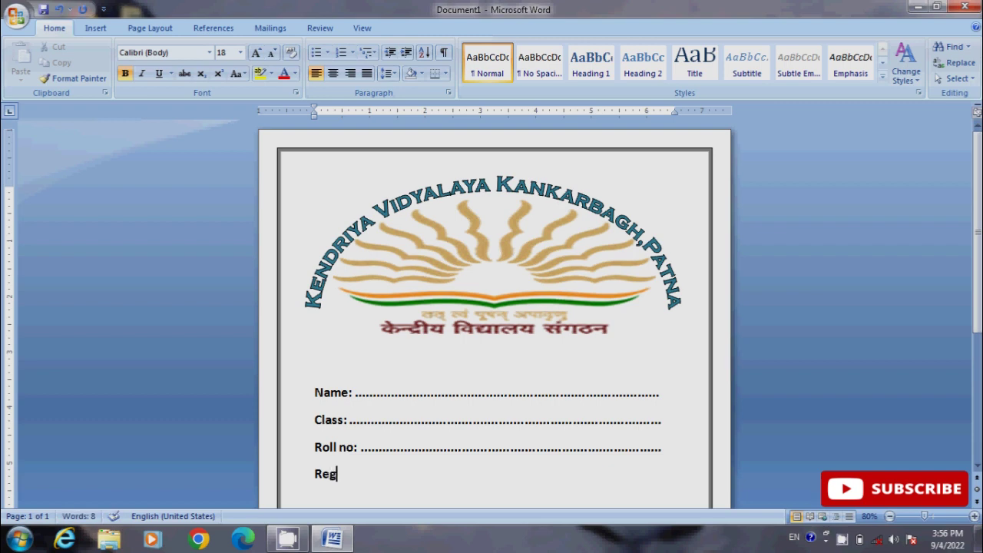
type(" no")
type(":")
type(" .")
type("......................................................")
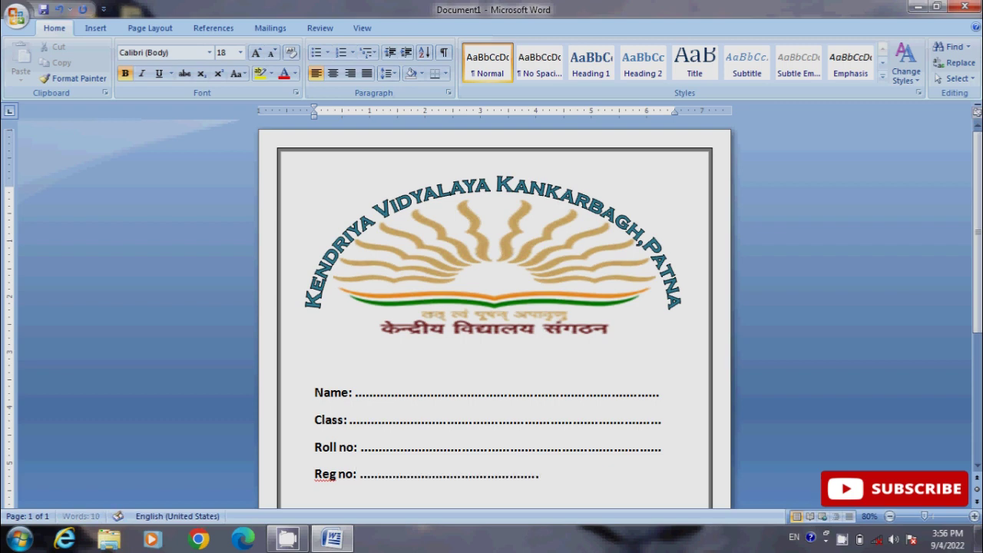
type("......................................")
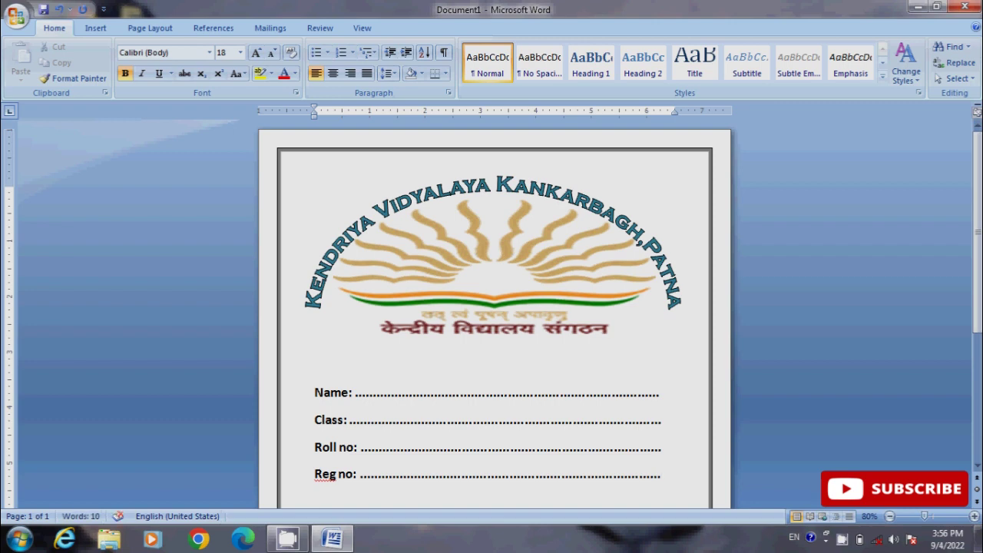
key("Return")
type("Subje")
type("ct")
type(":")
type(" ..............................................")
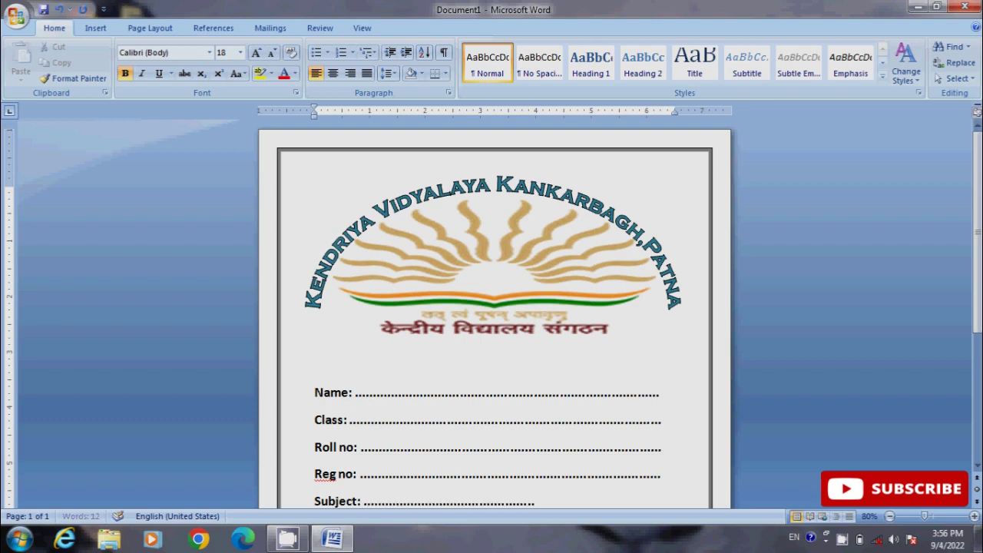
type("...............................")
type("........")
key("BackSpace")
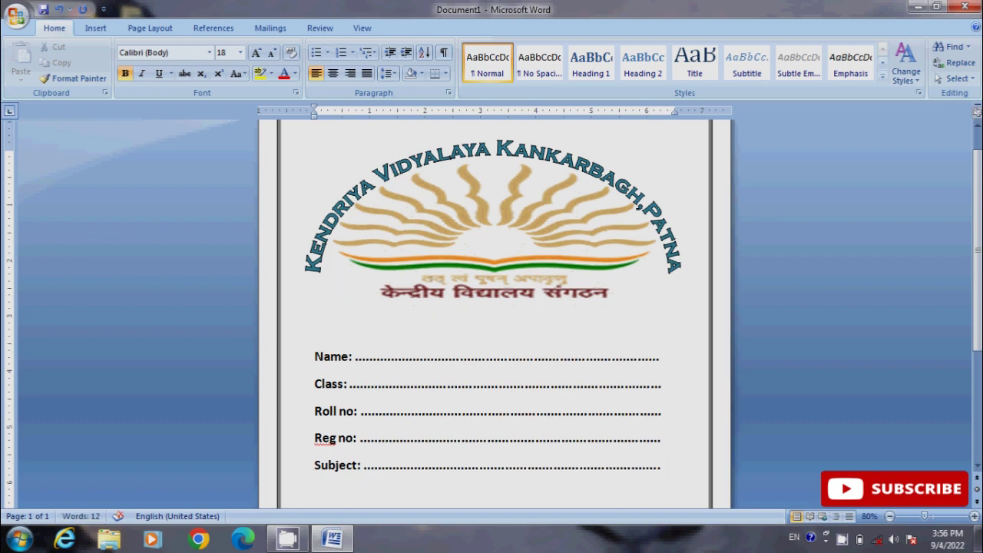
Add blank lines below Subject and type 'Date:' and 'Signature' spaced apart on one line
key("Return")
key("Return")
key("Return")
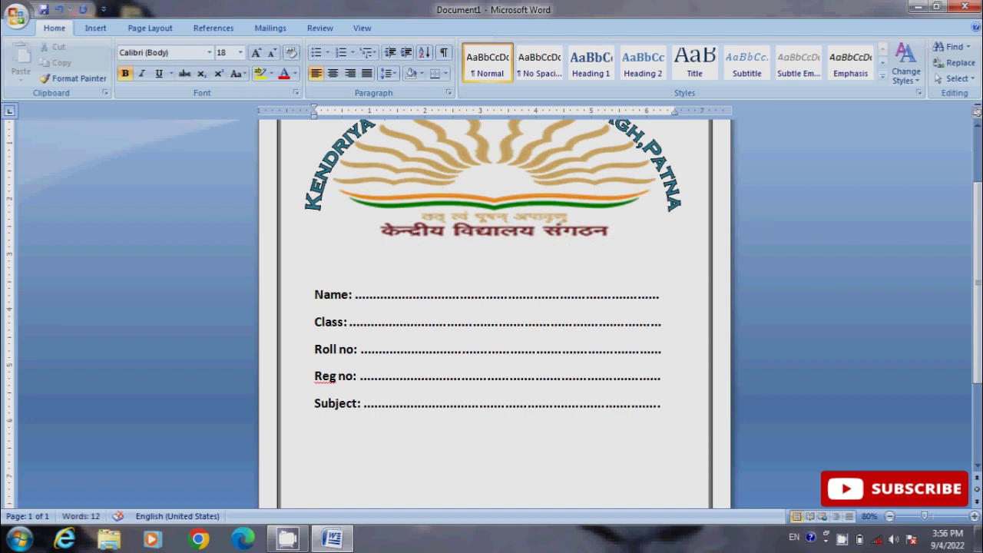
scroll(491, 307, "down", 3)
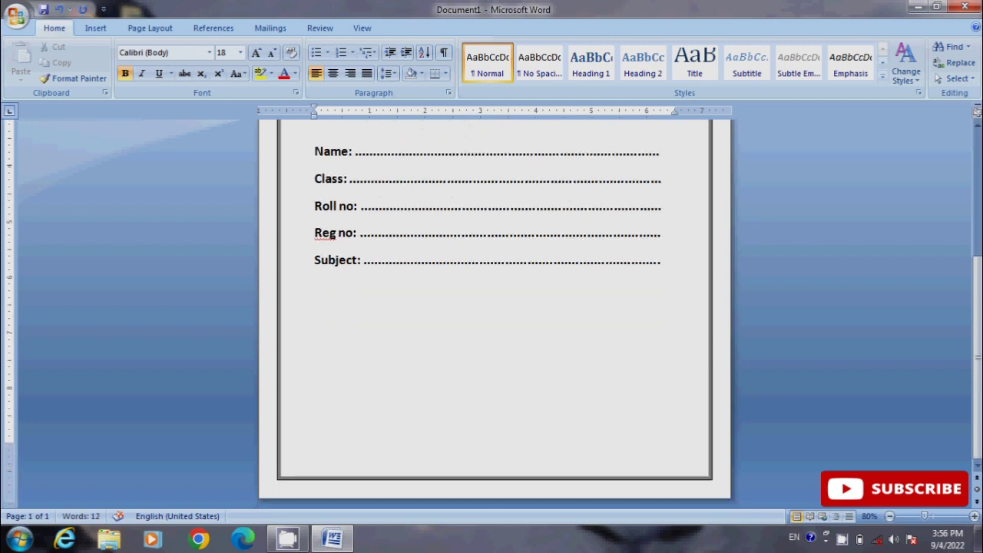
key("Return")
type("S")
key("BackSpace")
type("Date")
type(": ")
type("  Signa")
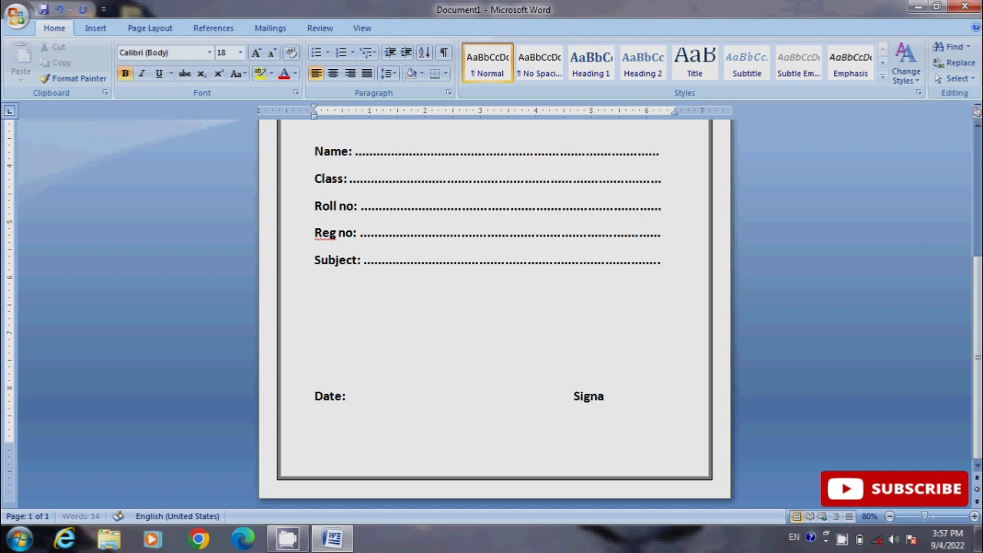
type("ture")
left_click(95, 27)
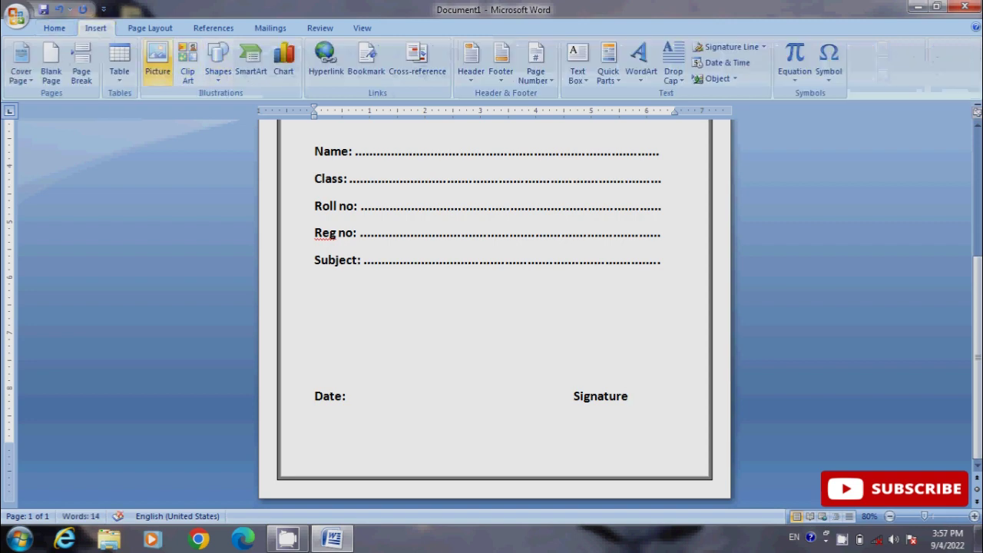
left_click(218, 62)
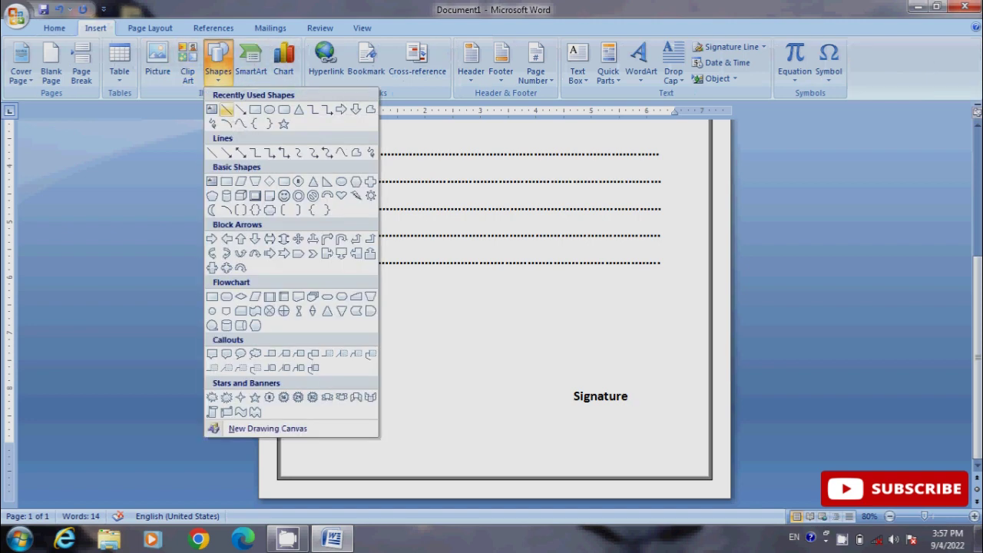
Draw a line above 'Signature' and set its height to 0 so it lies flat
left_click(227, 109)
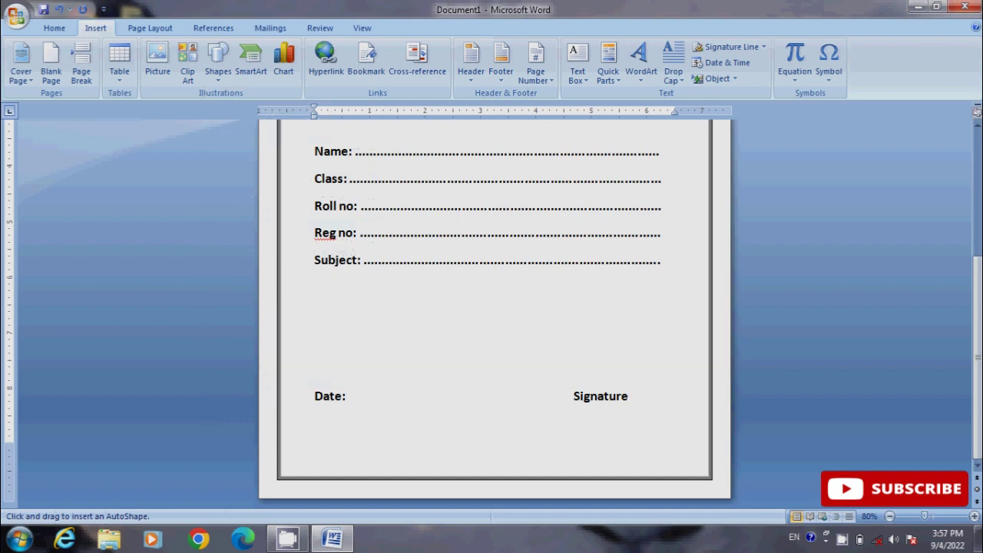
key("Escape")
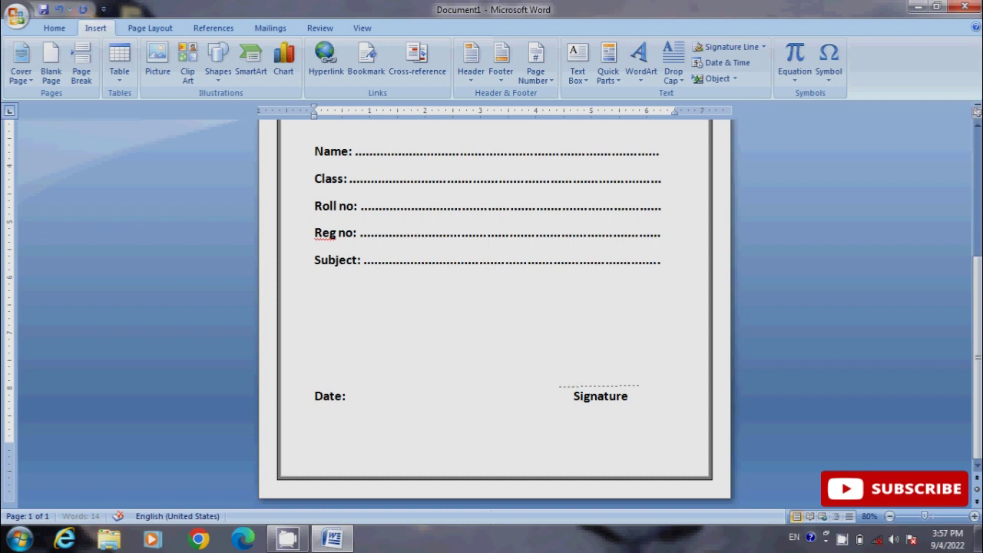
left_click_drag(639, 385, 649, 384)
left_click_drag(661, 386, 662, 386)
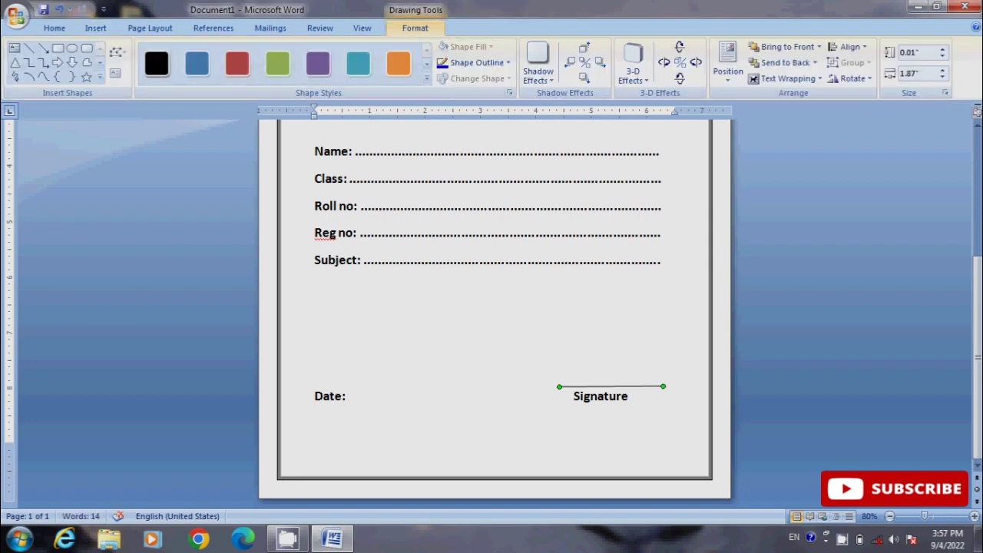
type("0")
key("Return")
left_click(629, 396)
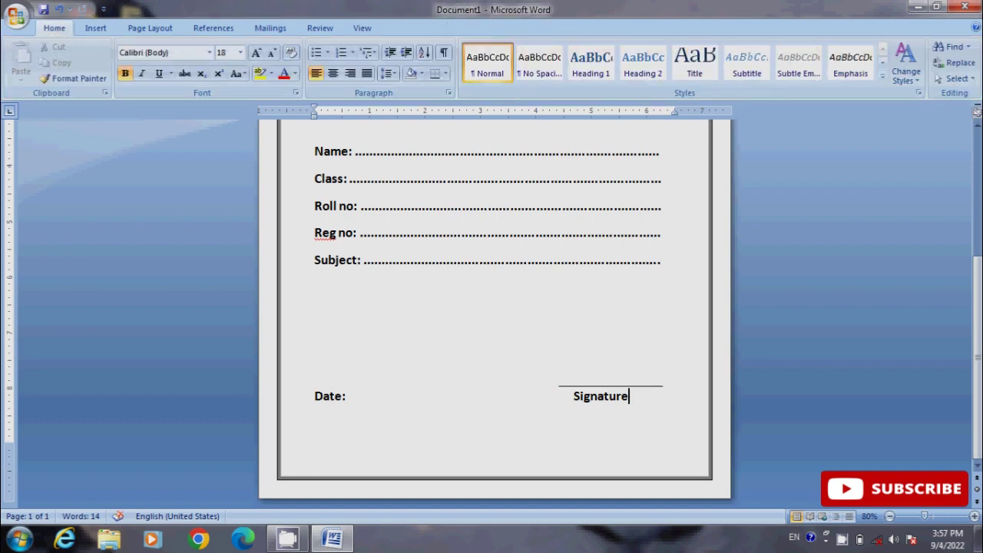
Ignore the spelling flag on 'Reg' in the Reg no field
scroll(495, 307, "up", 1)
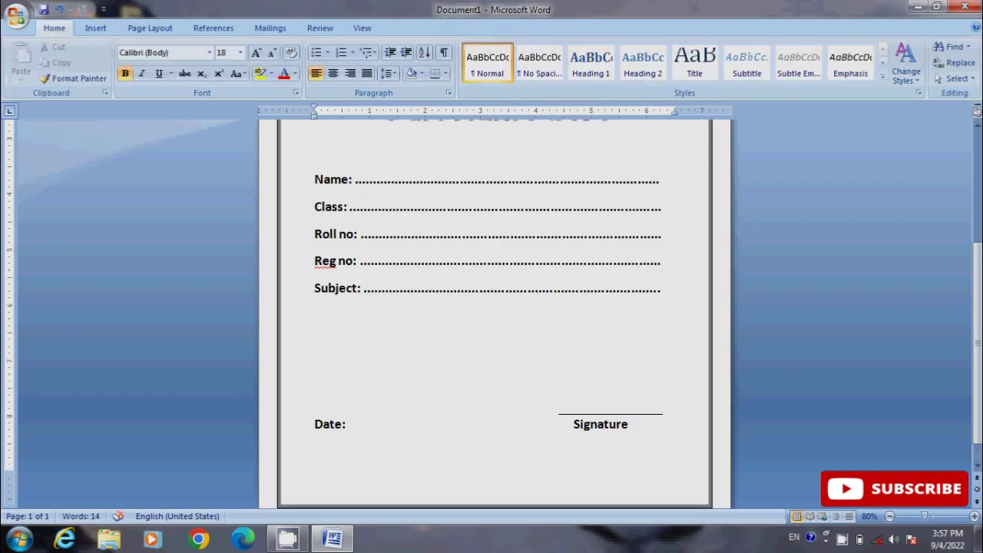
scroll(494, 307, "up", 2)
scroll(495, 307, "up", 1)
scroll(495, 307, "down", 3)
scroll(494, 307, "up", 2)
scroll(494, 307, "up", 3)
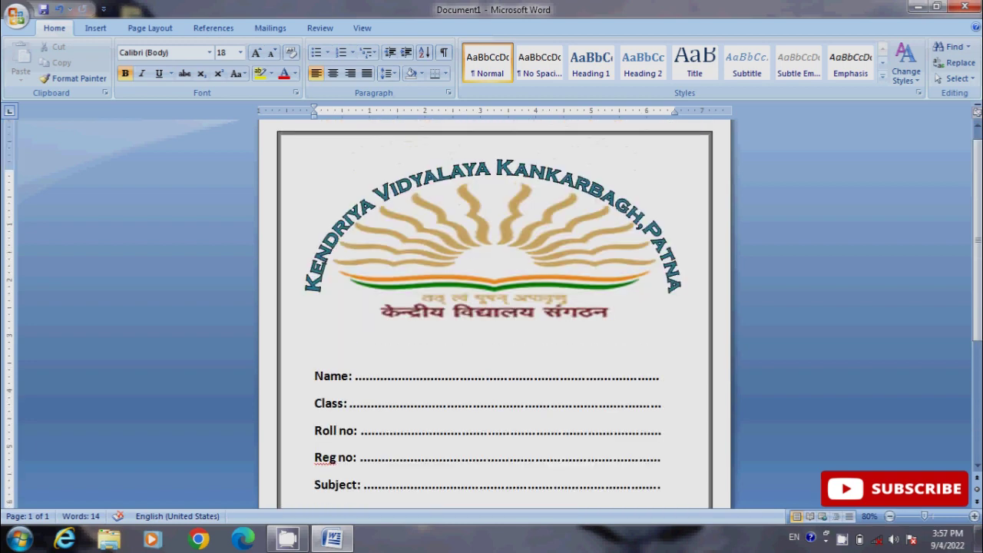
scroll(495, 307, "up", 1)
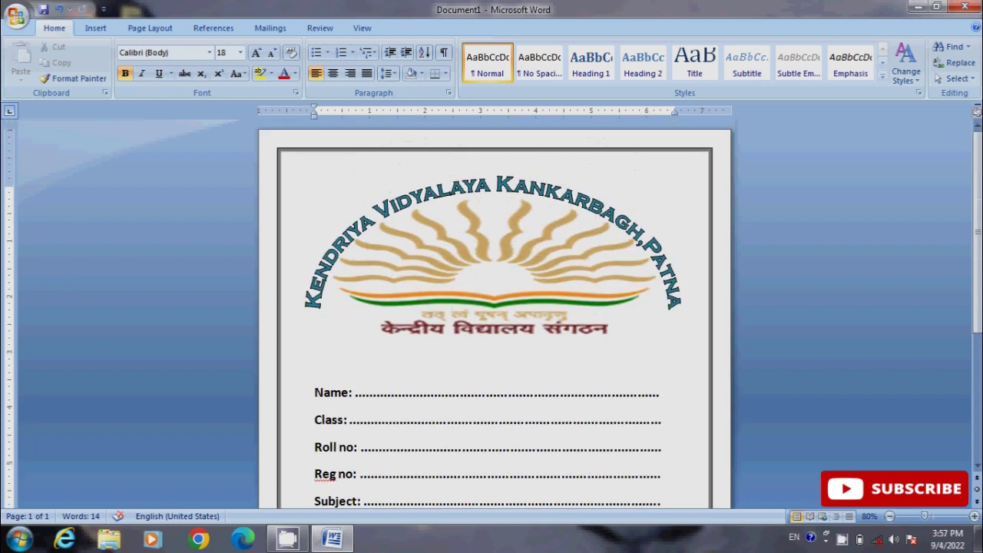
right_click(322, 474)
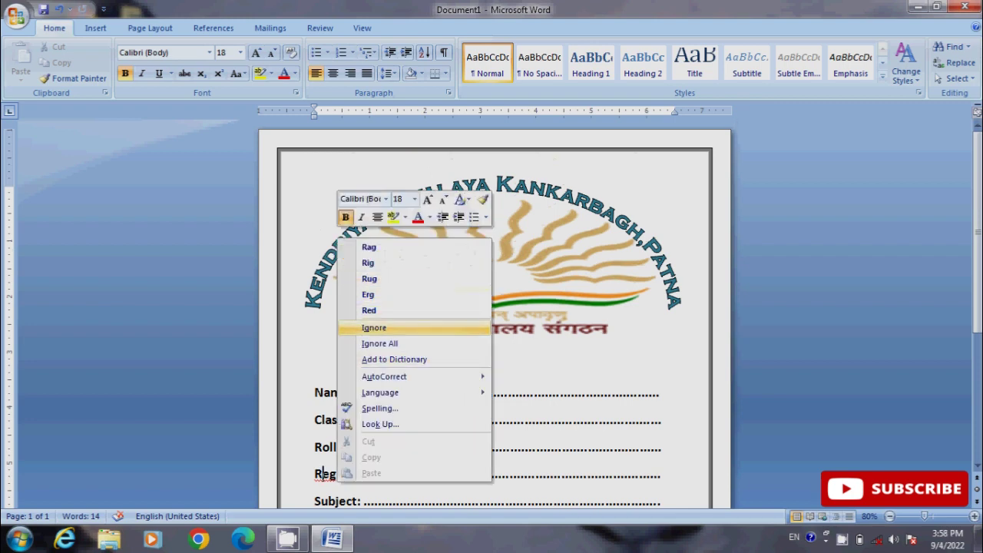
left_click(374, 327)
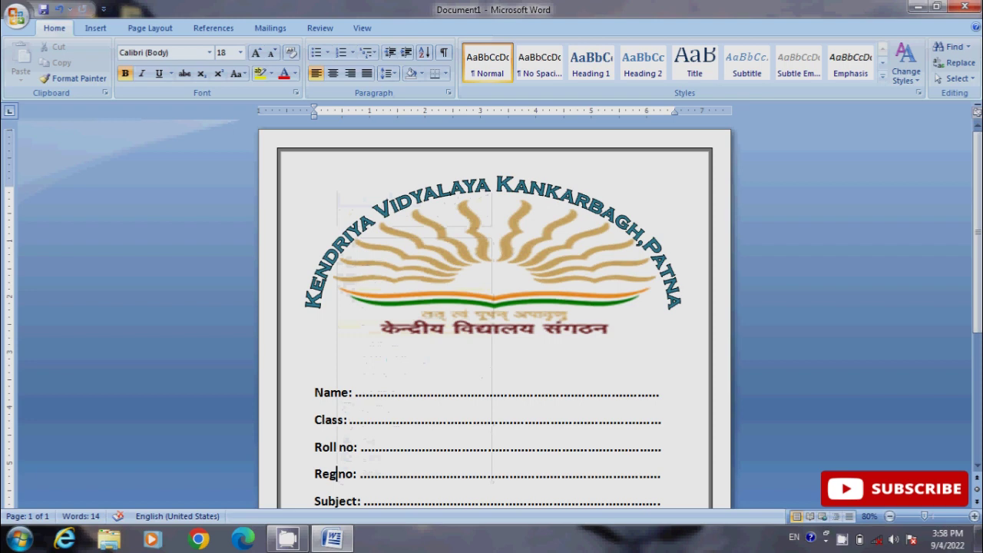
Fill the page background with a two-colour gradient using light blue as the second colour
left_click(150, 28)
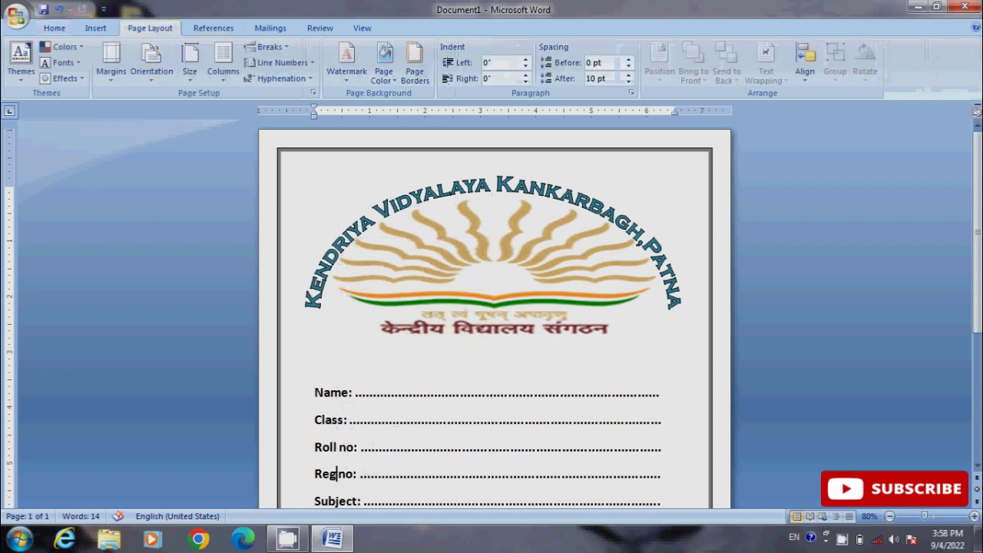
left_click(384, 69)
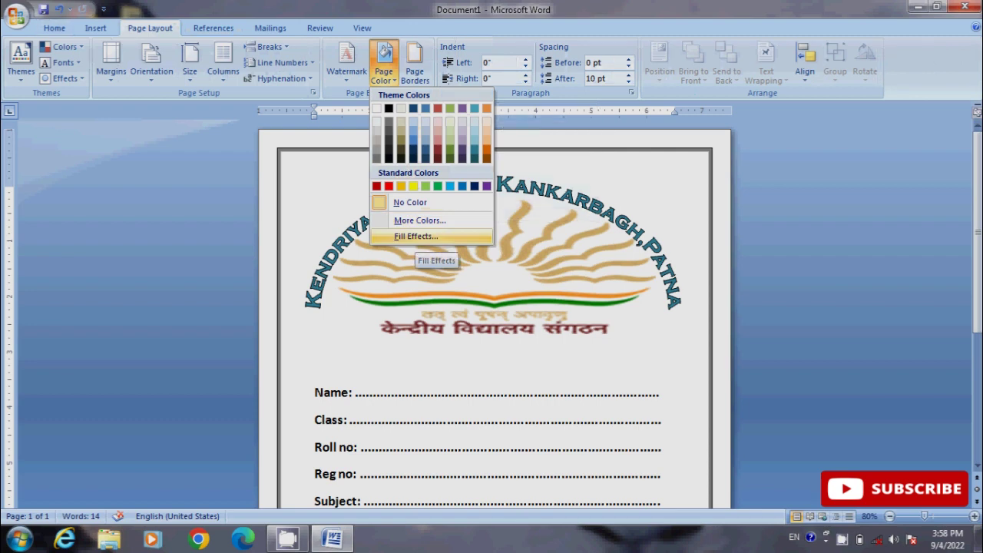
left_click(415, 235)
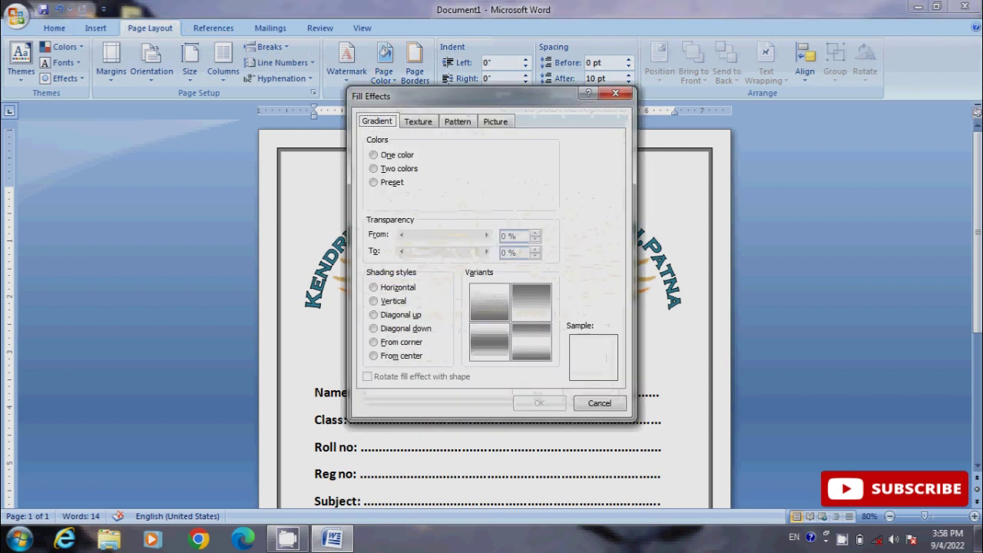
left_click(391, 168)
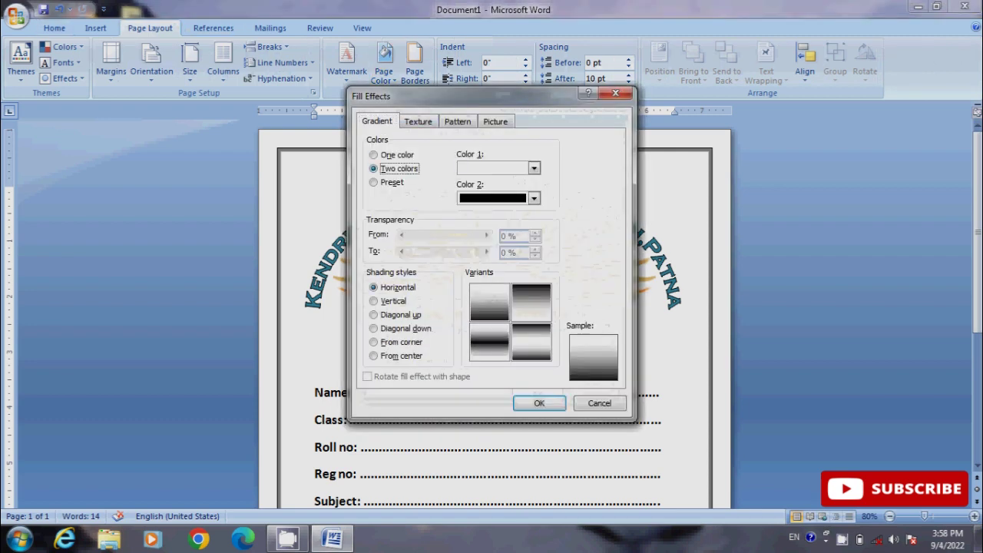
left_click(534, 168)
key("Escape")
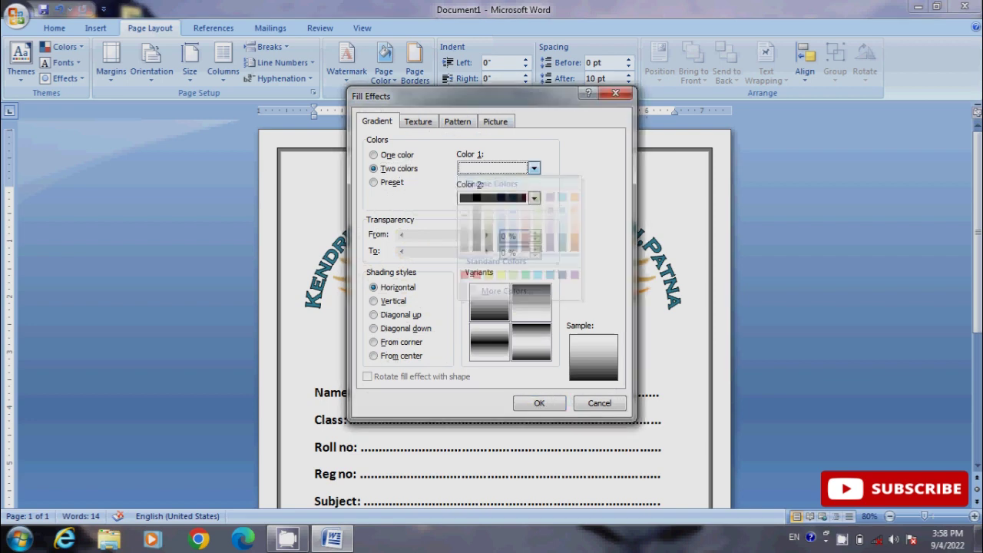
left_click(533, 198)
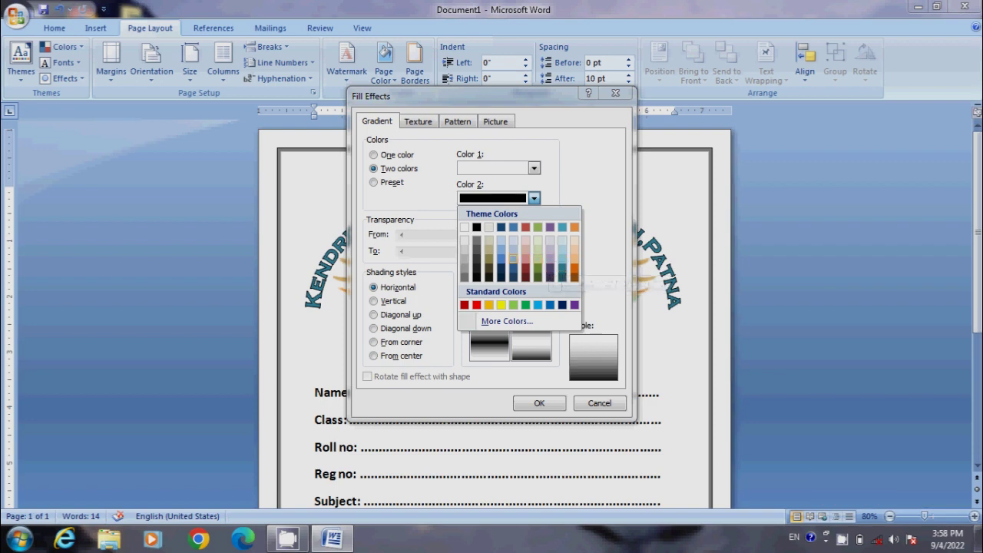
left_click(513, 258)
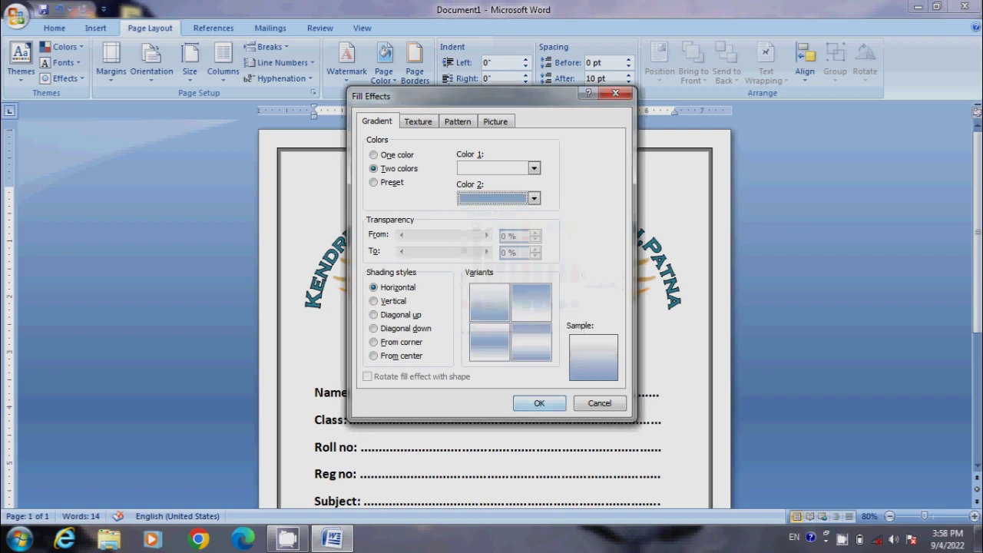
left_click(539, 403)
scroll(495, 307, "down", 5)
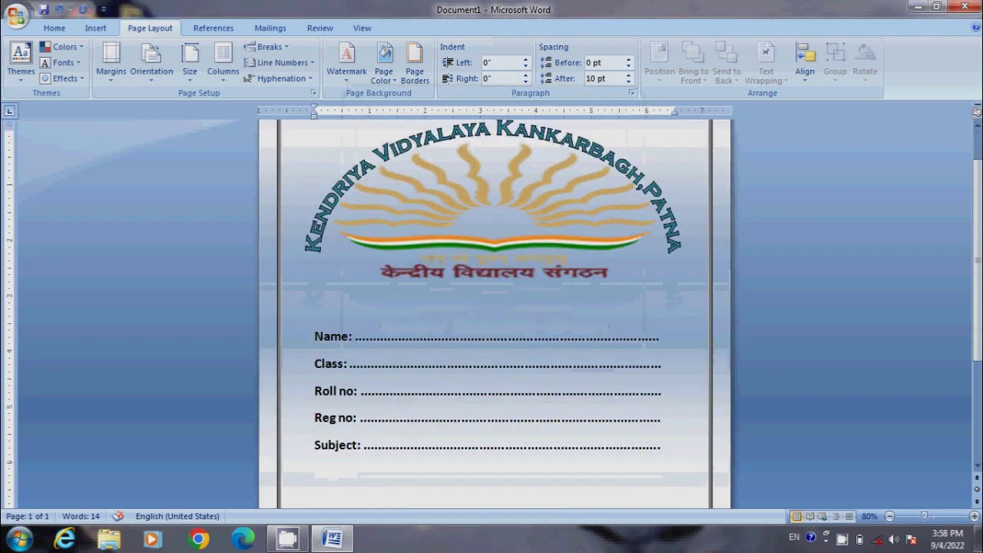
scroll(495, 307, "up", 2)
scroll(495, 307, "up", 4)
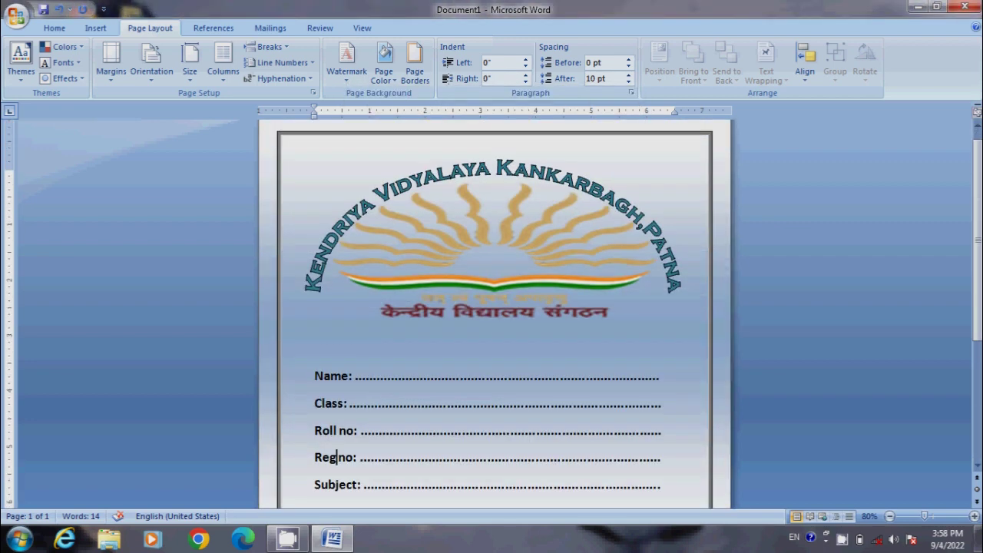
Change the gradient's second colour from light blue to light pink
left_click(384, 65)
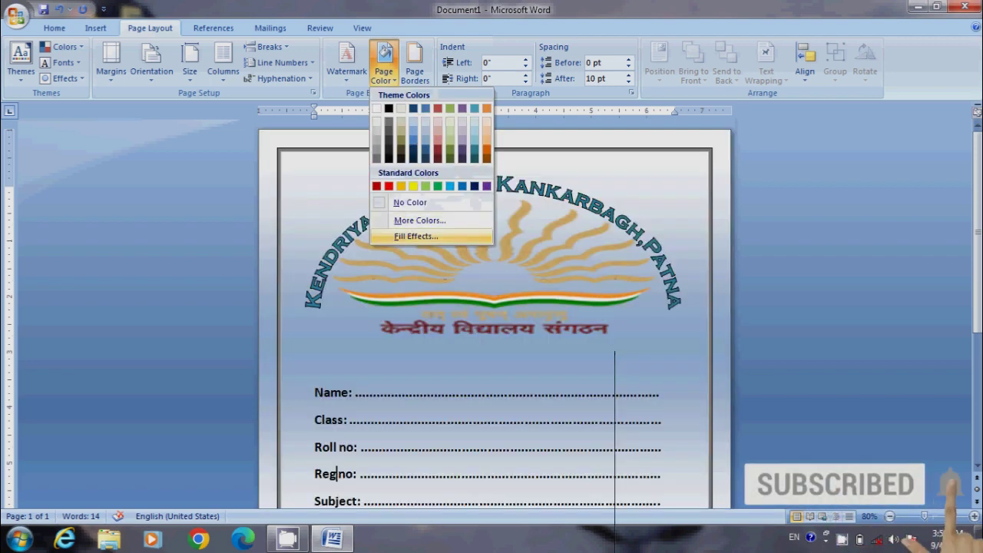
left_click(415, 236)
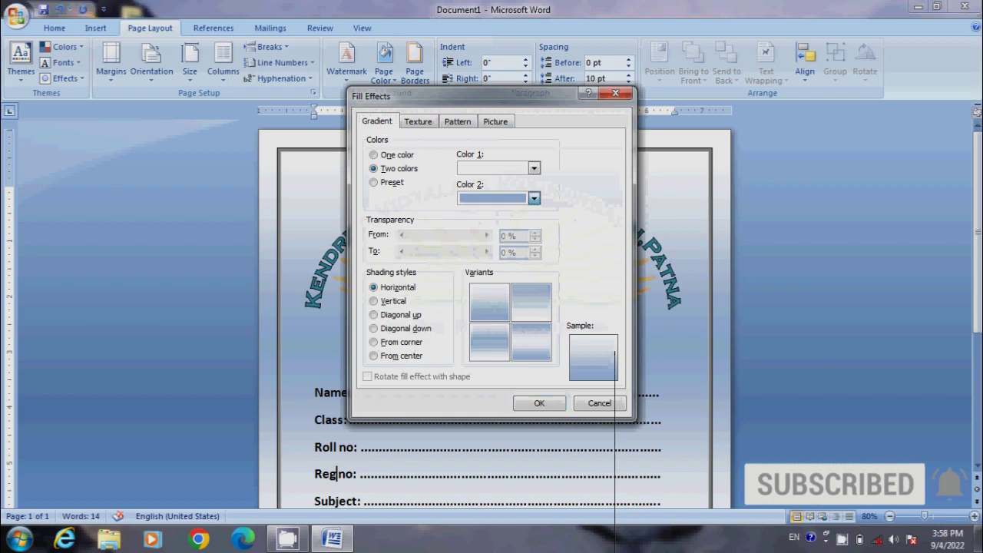
left_click(534, 198)
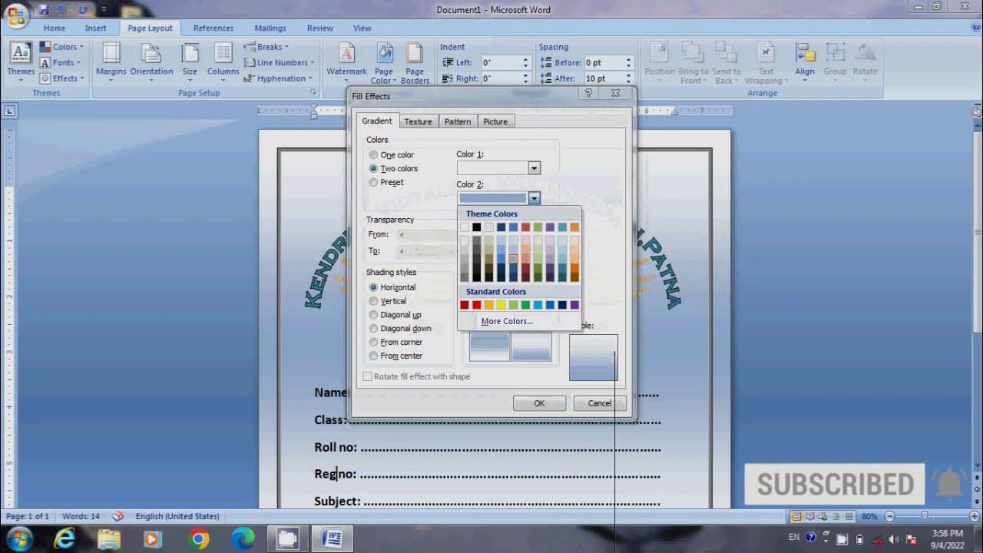
left_click(525, 258)
key("Return")
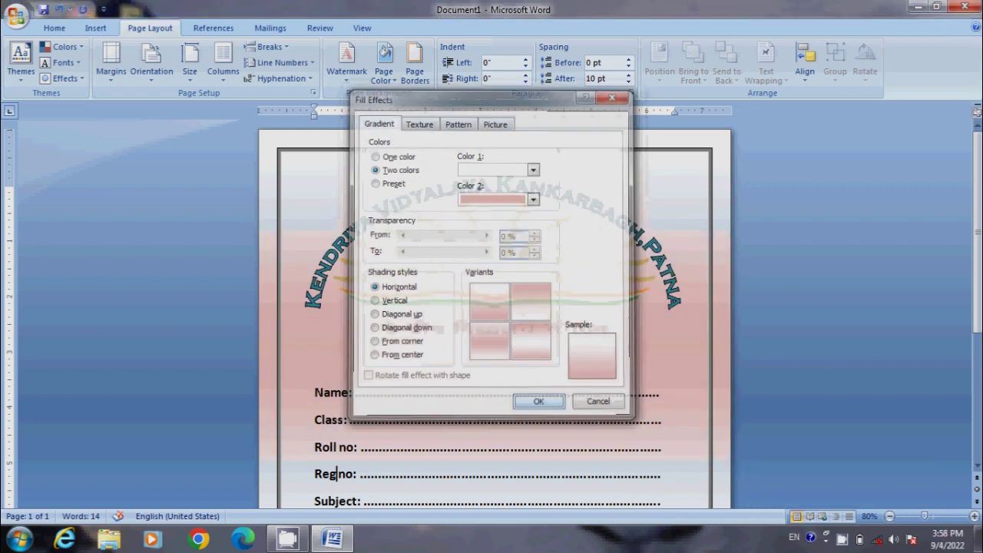
scroll(494, 307, "down", 6)
scroll(495, 307, "up", 5)
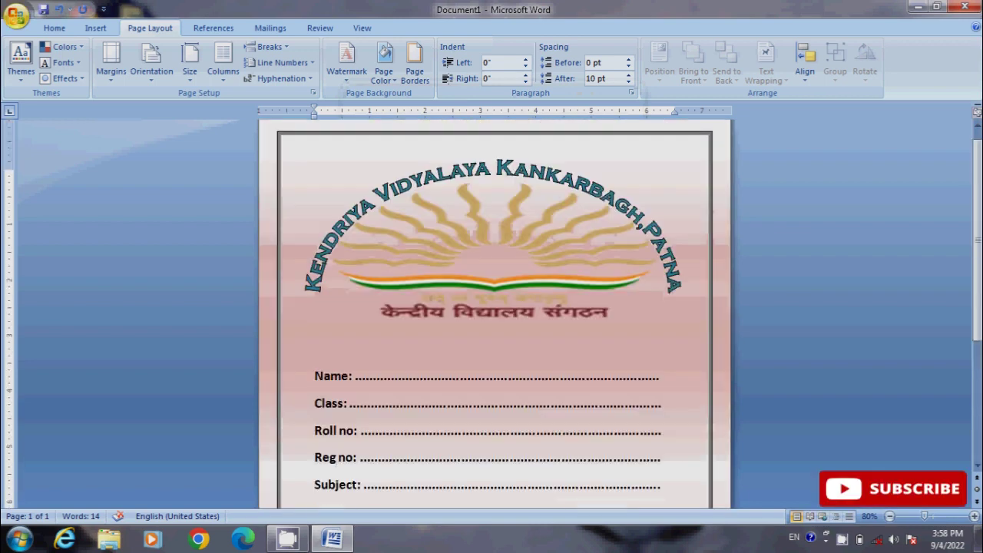
left_click(17, 16)
Print-preview the cover page, then save it to the Desktop as 'Project cover'
mouse_move(46, 175)
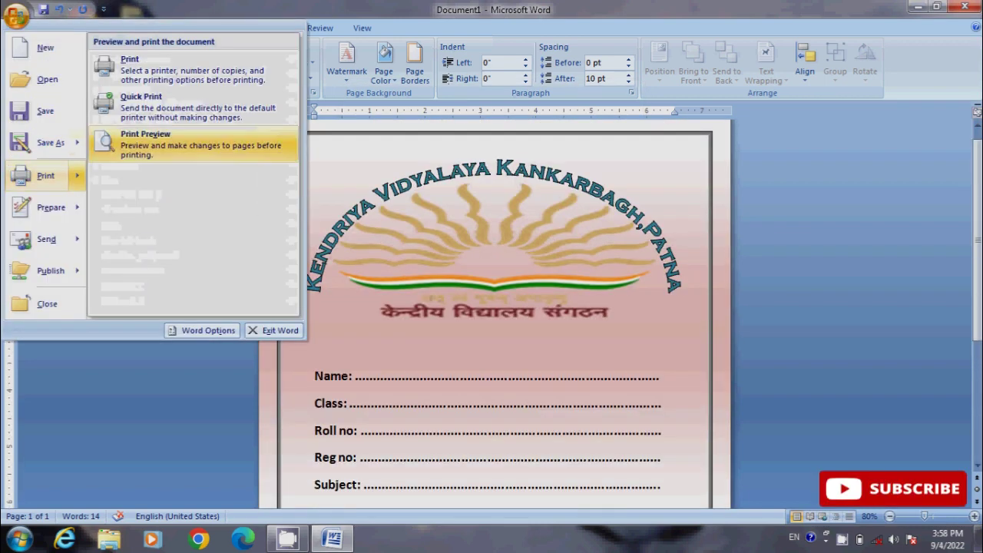
left_click(146, 142)
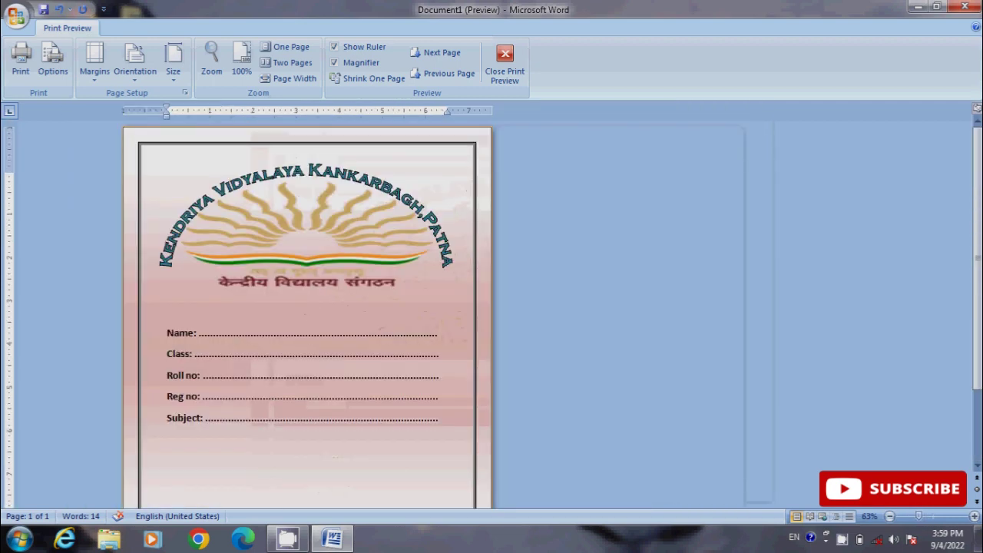
key("ctrl+s")
type("Project cover")
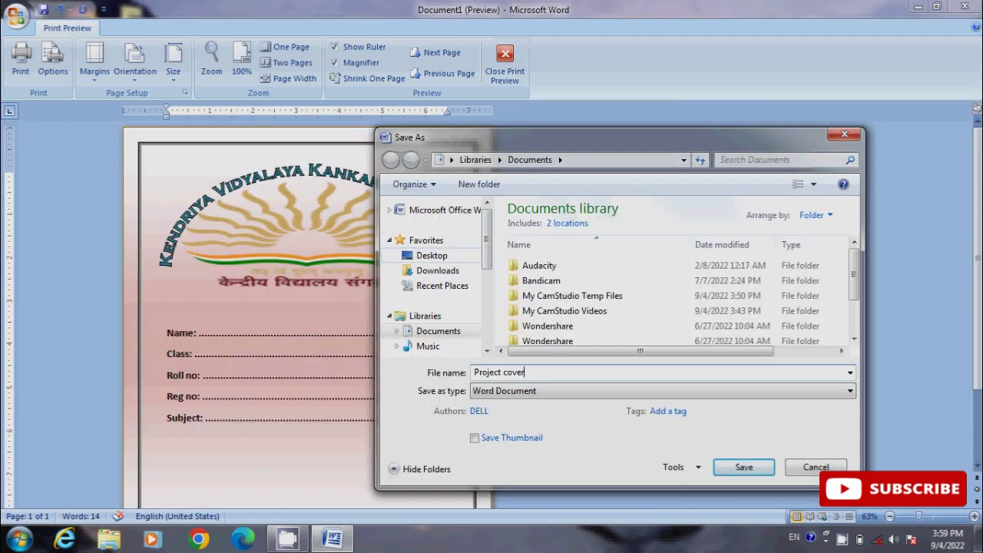
left_click(432, 255)
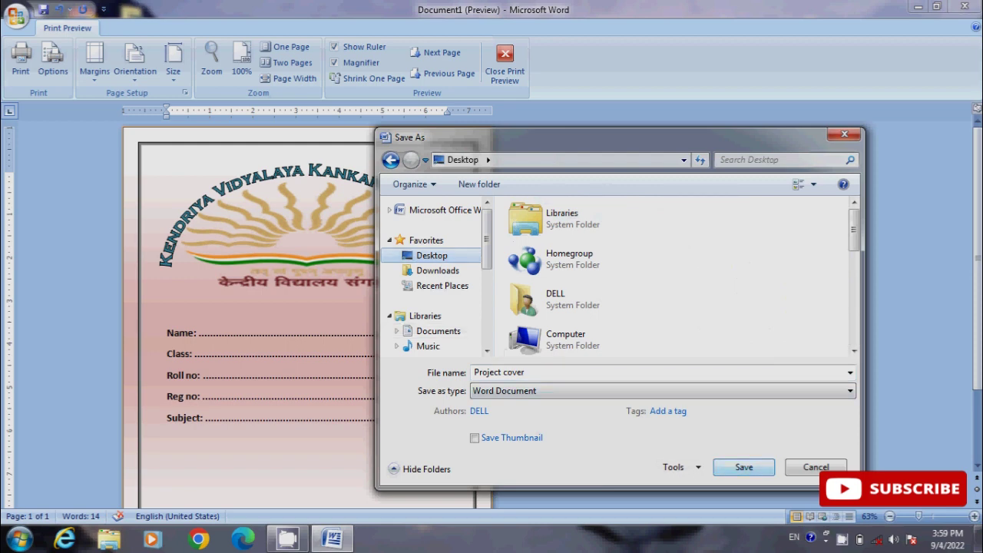
key("Return")
scroll(307, 307, "down", 1)
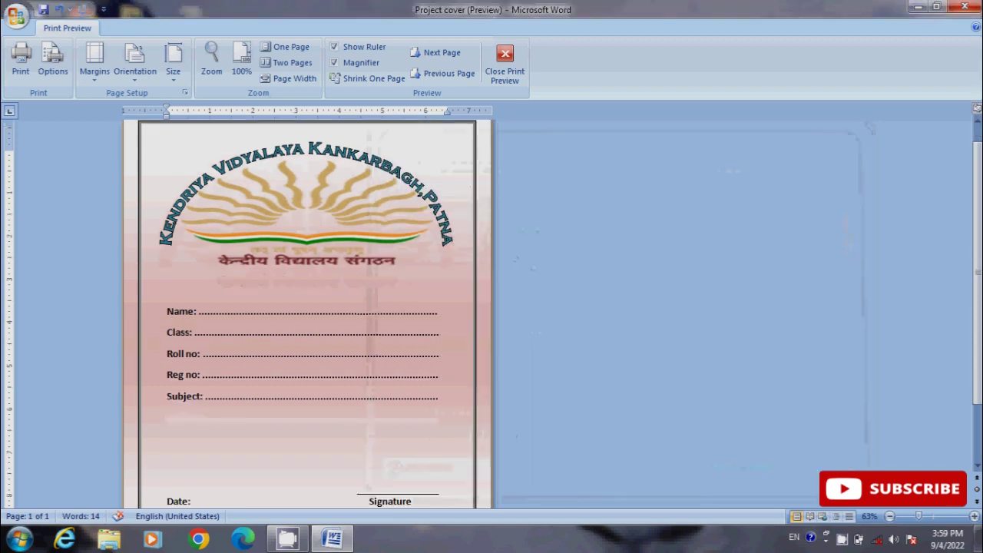
scroll(307, 307, "down", 2)
left_click(505, 65)
scroll(497, 308, "down", 3)
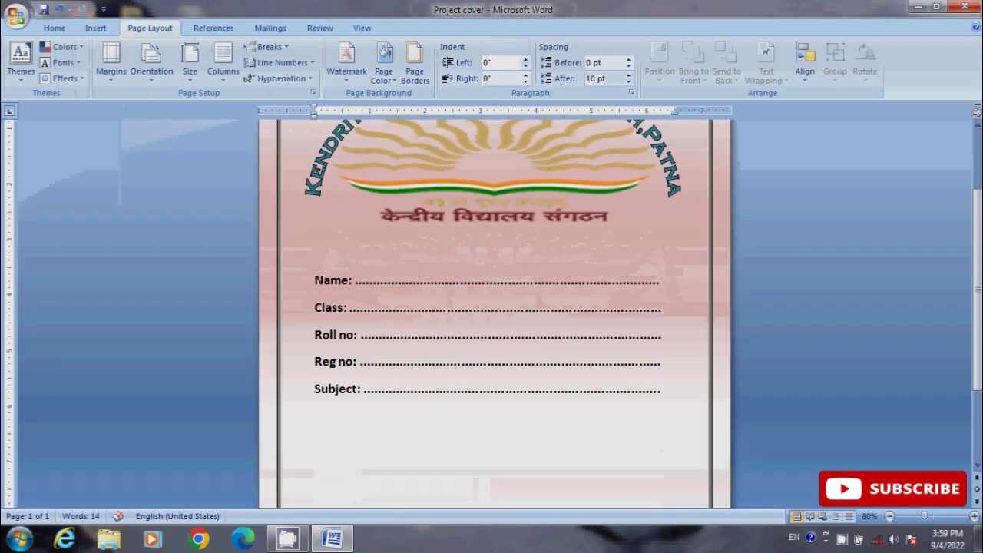
scroll(497, 307, "down", 3)
scroll(497, 307, "down", 1)
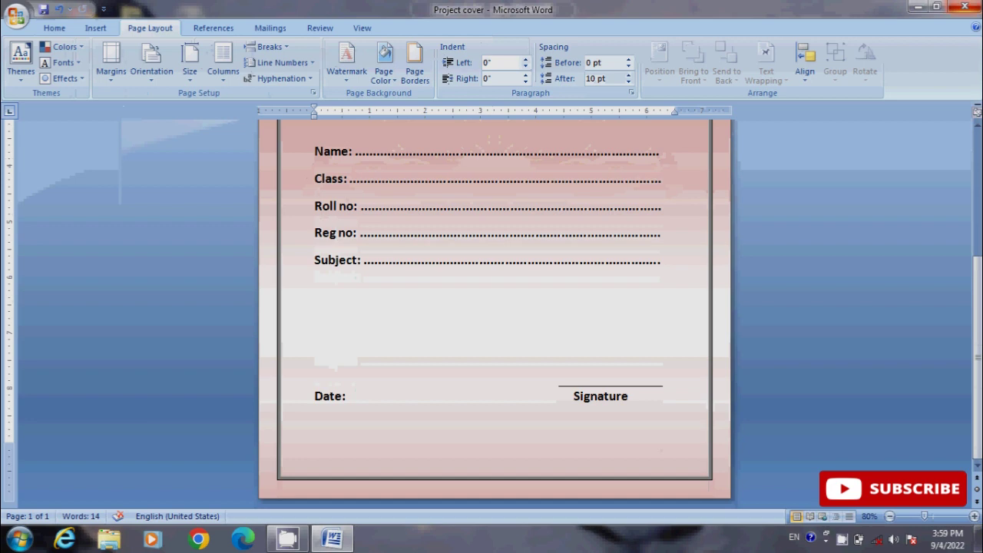
key("ctrl+F2")
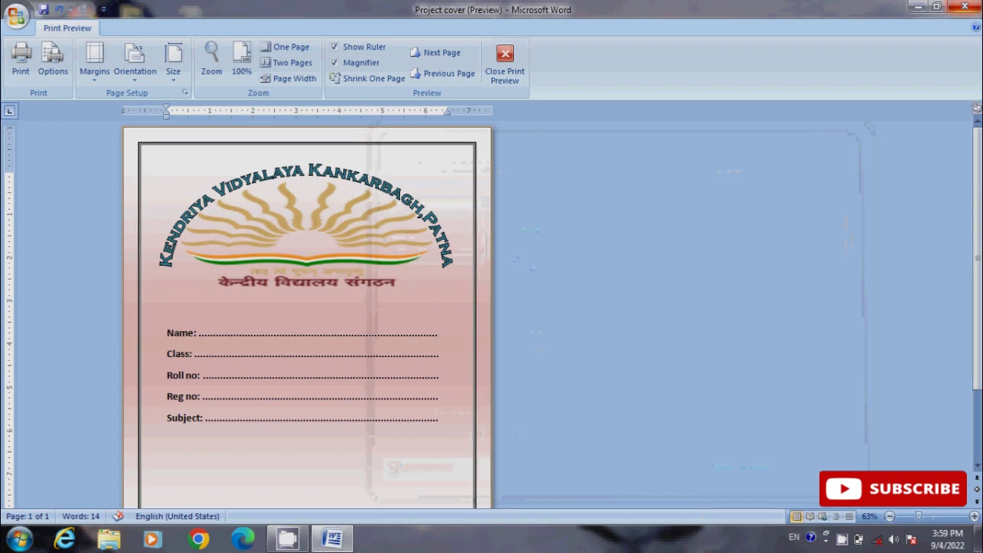
scroll(307, 307, "down", 3)
key("ctrl+F2")
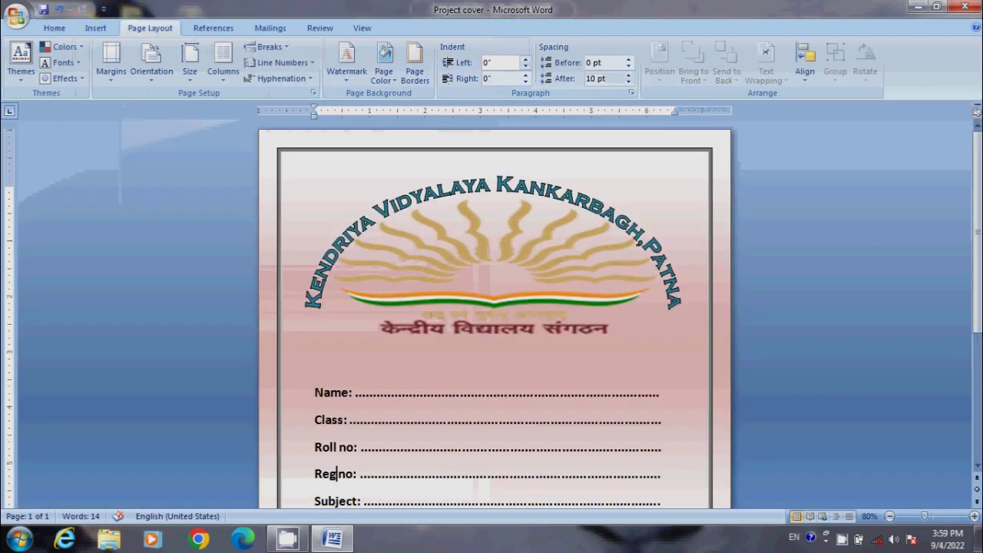
scroll(495, 307, "down", 3)
scroll(494, 307, "down", 3)
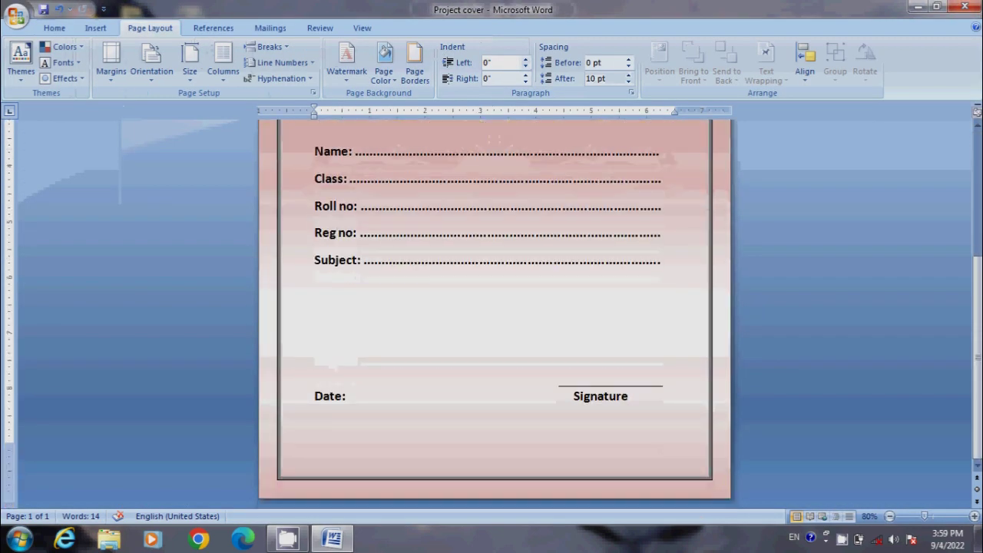
key("ctrl+F2")
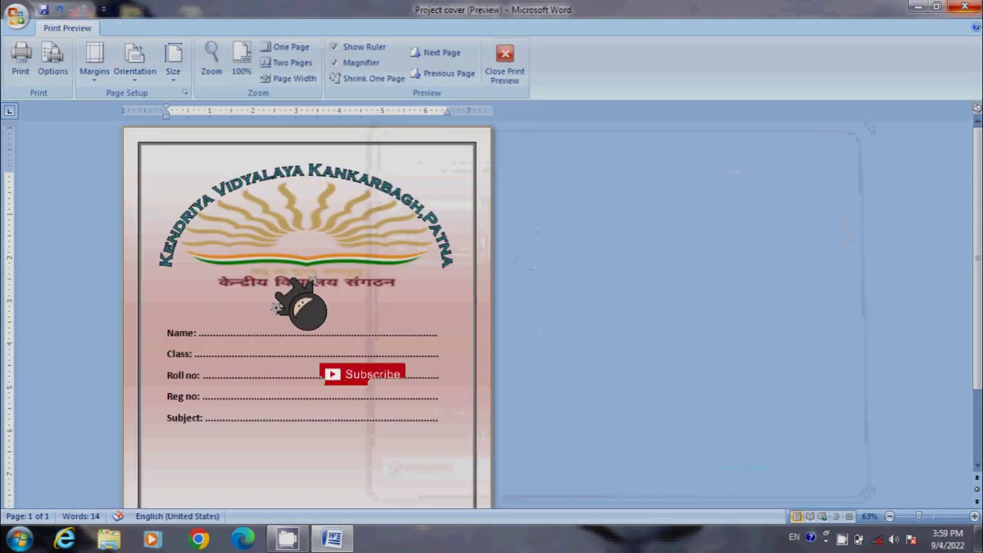